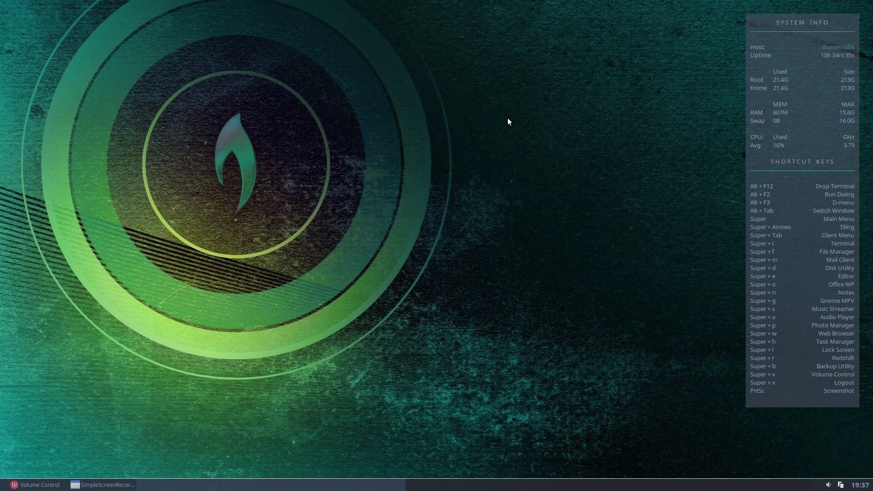
- Show the dmenu command launcher with Alt+F3, then dismiss it with Escape
{"action": "key", "text": "alt+F3"}
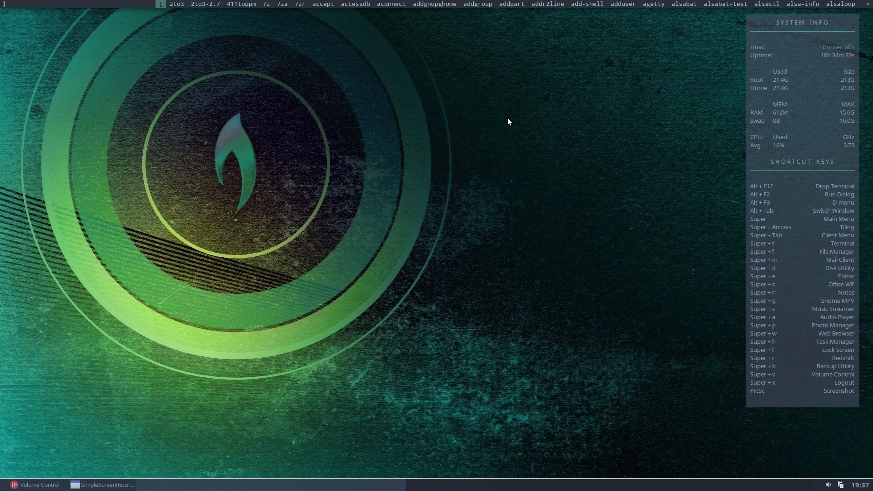
{"action": "key", "text": "Escape"}
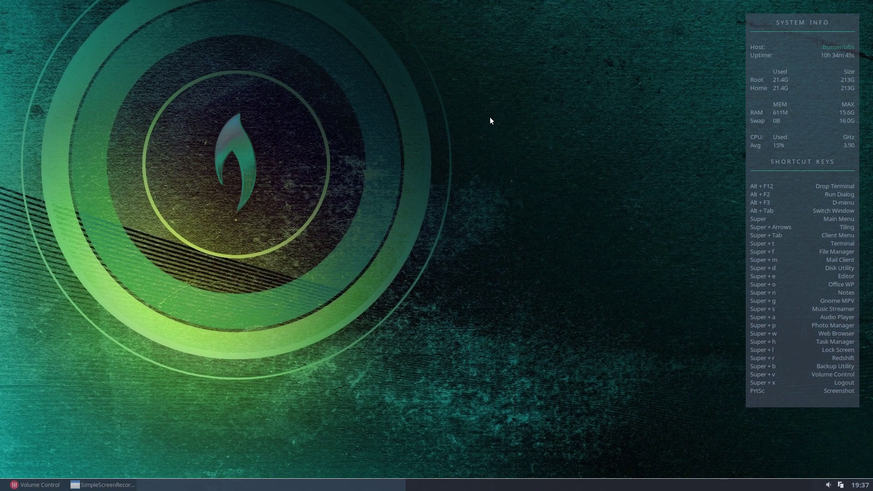
{"action": "right_click", "coordinate": [237, 80]}
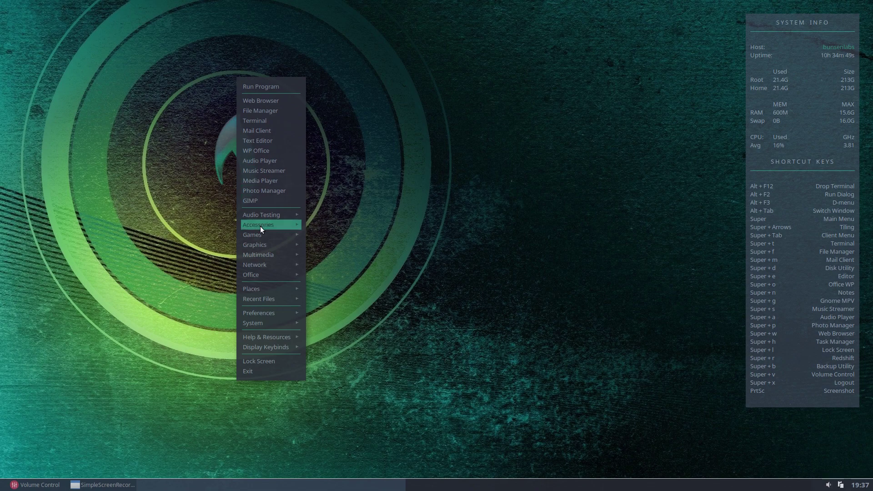
{"action": "mouse_move", "coordinate": [257, 351]}
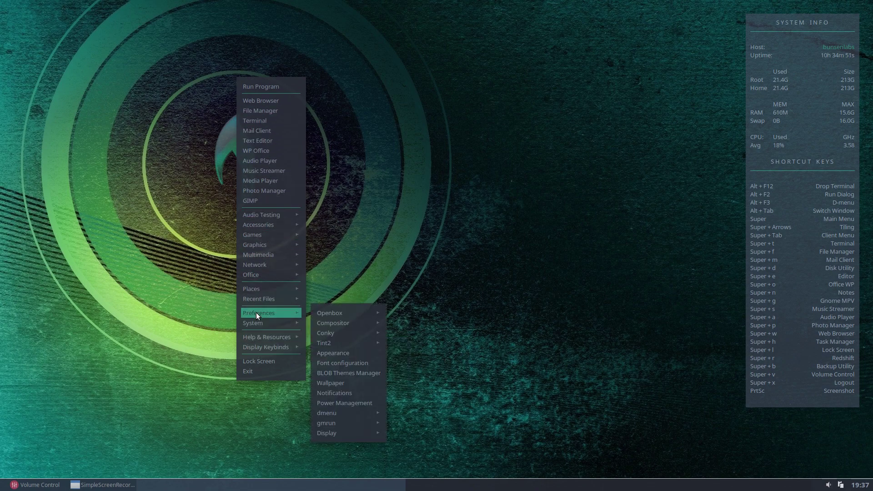
{"action": "mouse_move", "coordinate": [284, 245]}
{"action": "left_click", "coordinate": [559, 227]}
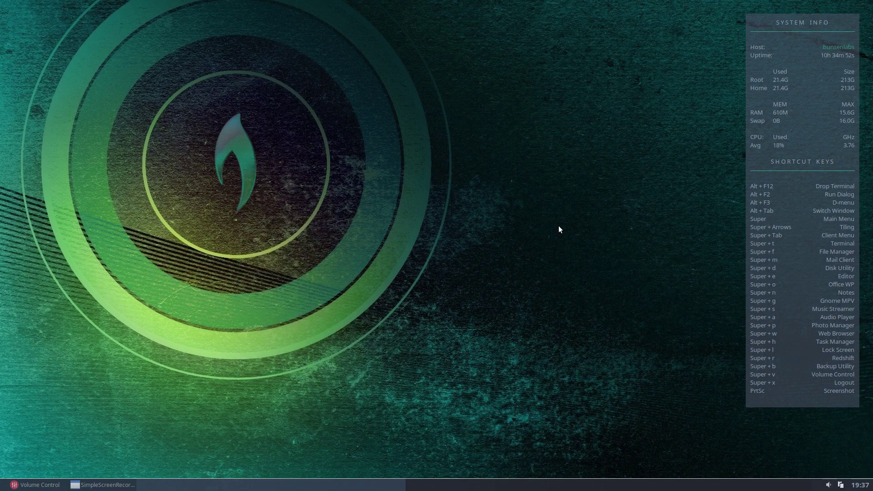
{"action": "right_click", "coordinate": [280, 60]}
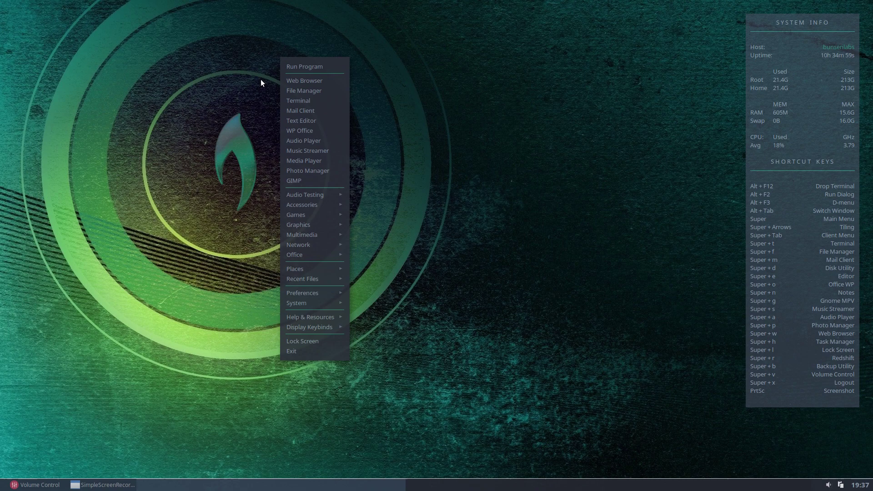
- Launch the file manager and browse the hidden folders .mhwaveedit, .dropbox-dist and .audacity-data
{"action": "left_click", "coordinate": [295, 91]}
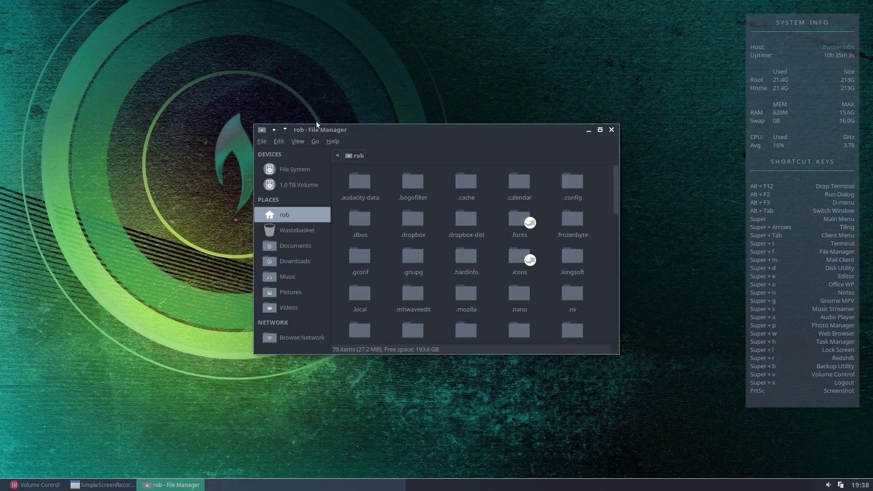
{"action": "left_click", "coordinate": [575, 342]}
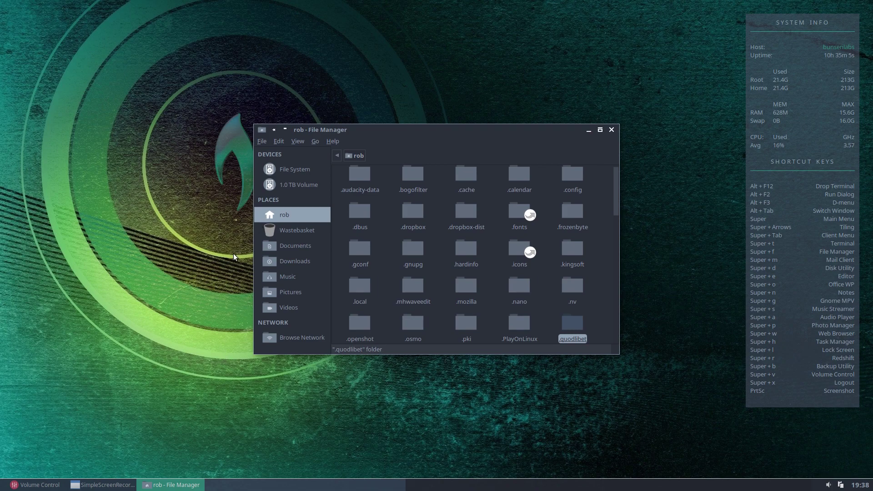
{"action": "left_click", "coordinate": [470, 229]}
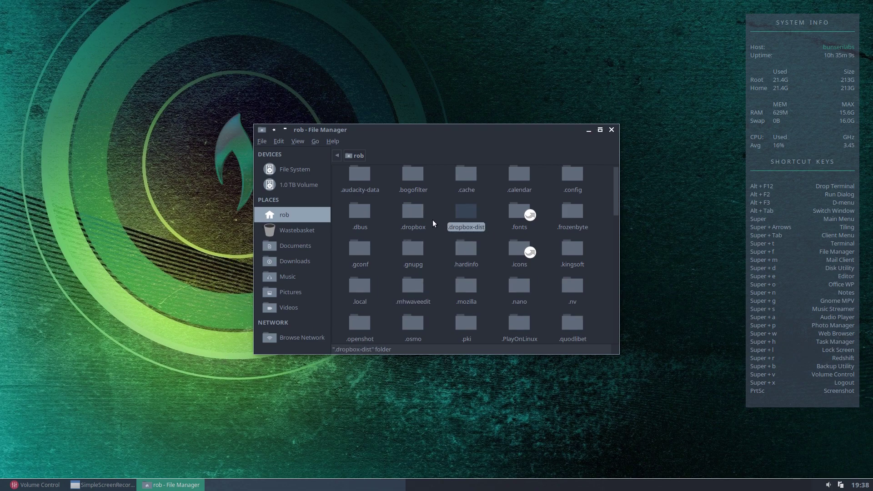
{"action": "key", "text": "Home"}
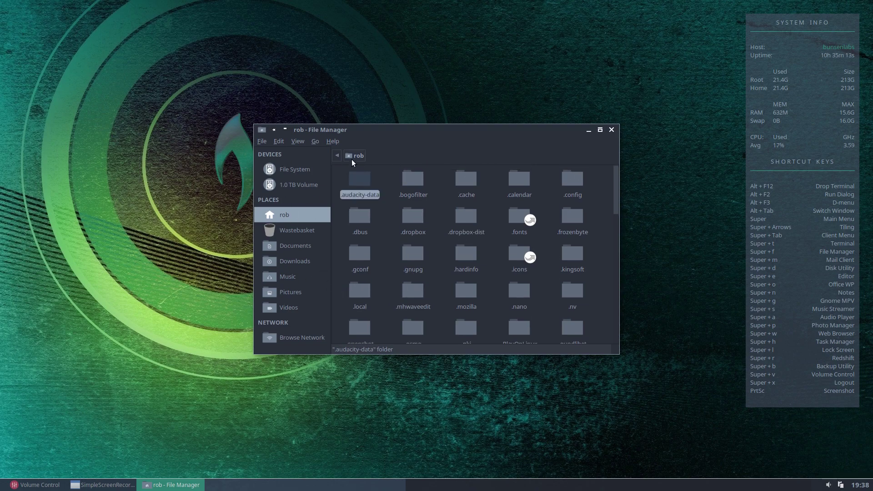
- Look through the file manager's View and Help menus, then close its window
{"action": "left_click", "coordinate": [298, 141]}
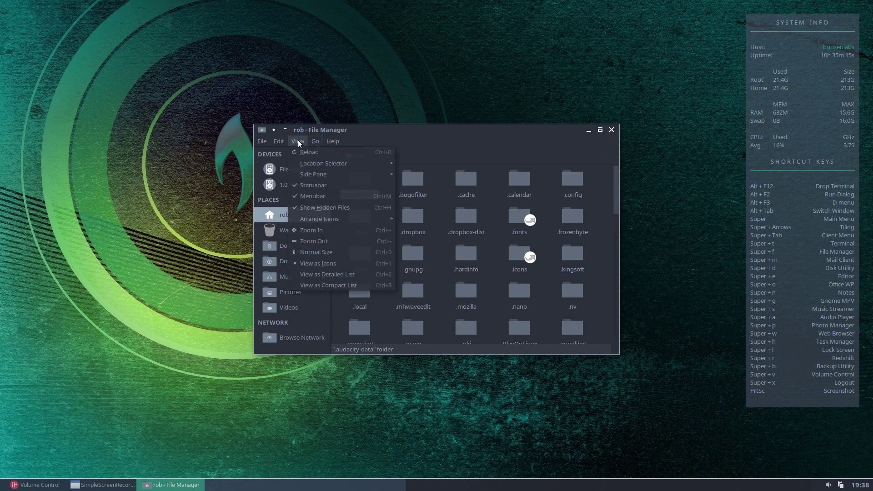
{"action": "mouse_move", "coordinate": [334, 142]}
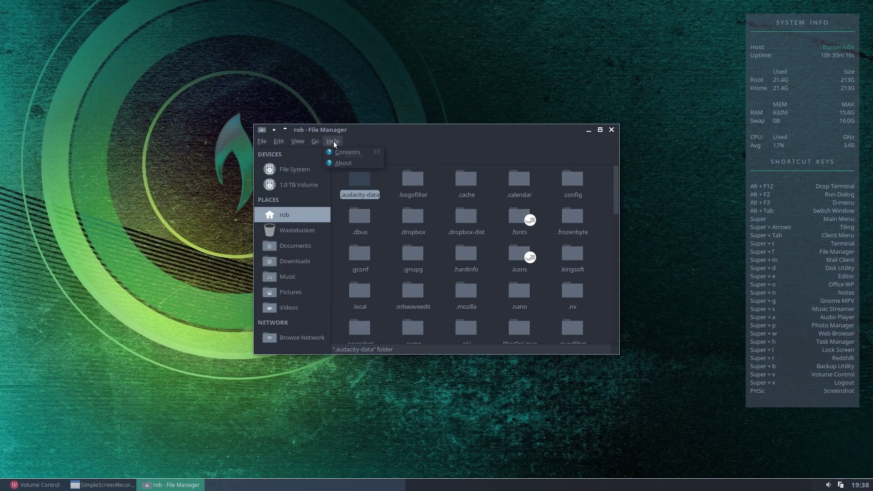
{"action": "left_click", "coordinate": [417, 130]}
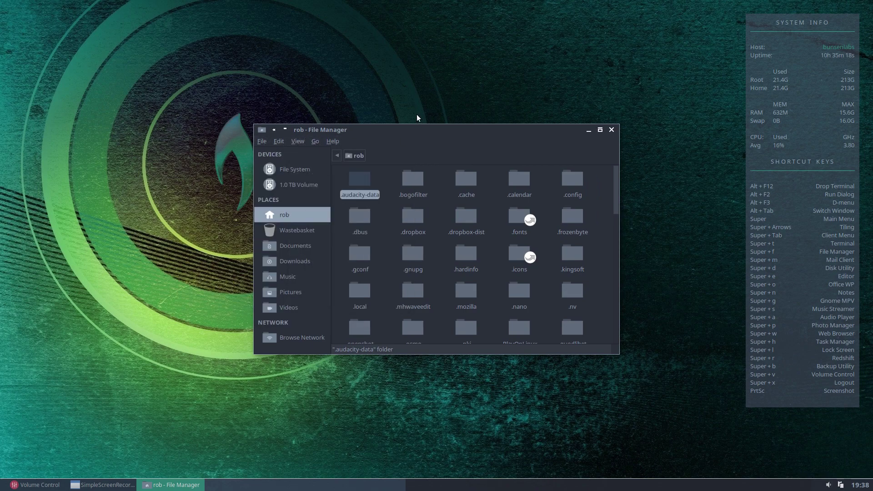
{"action": "left_click", "coordinate": [611, 131]}
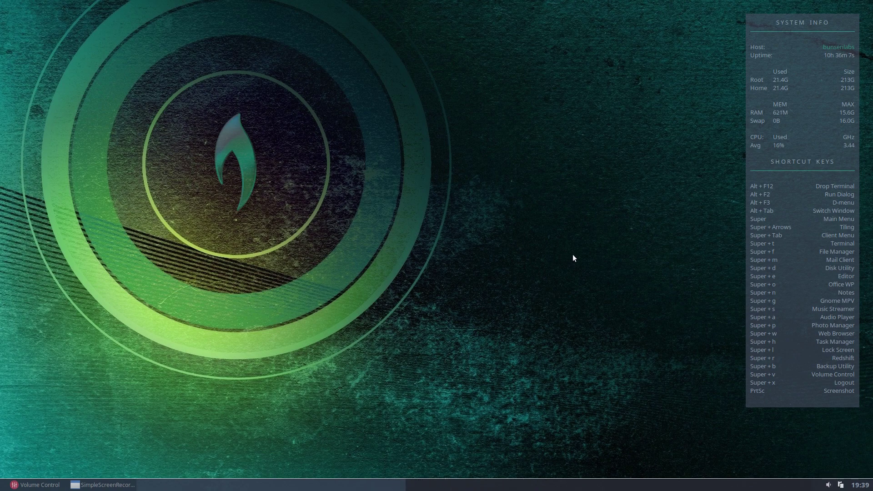
{"action": "right_click", "coordinate": [289, 67]}
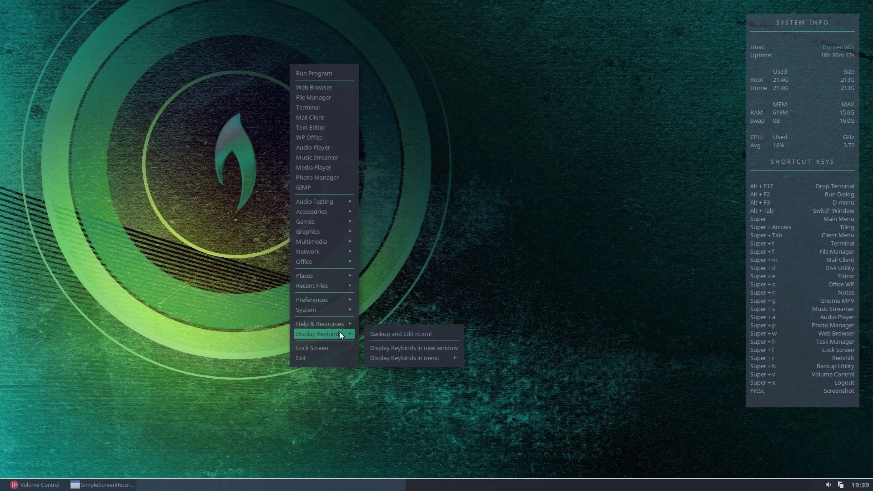
{"action": "mouse_move", "coordinate": [331, 202]}
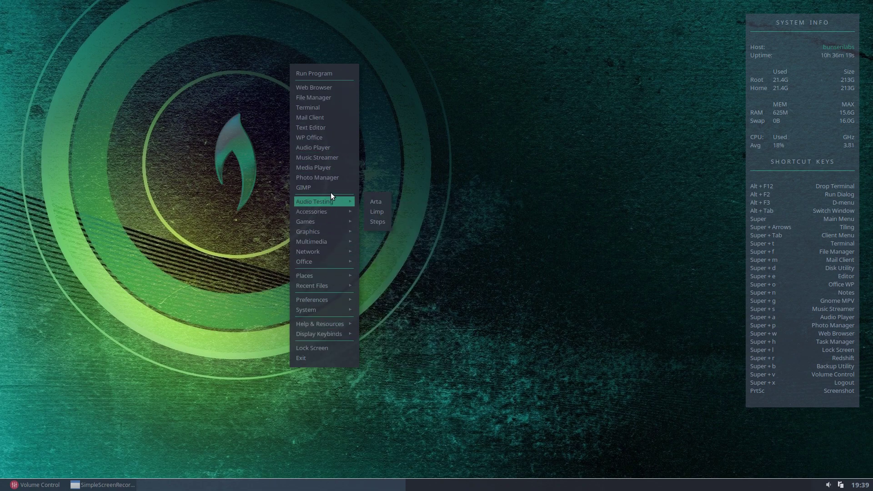
{"action": "mouse_move", "coordinate": [317, 313]}
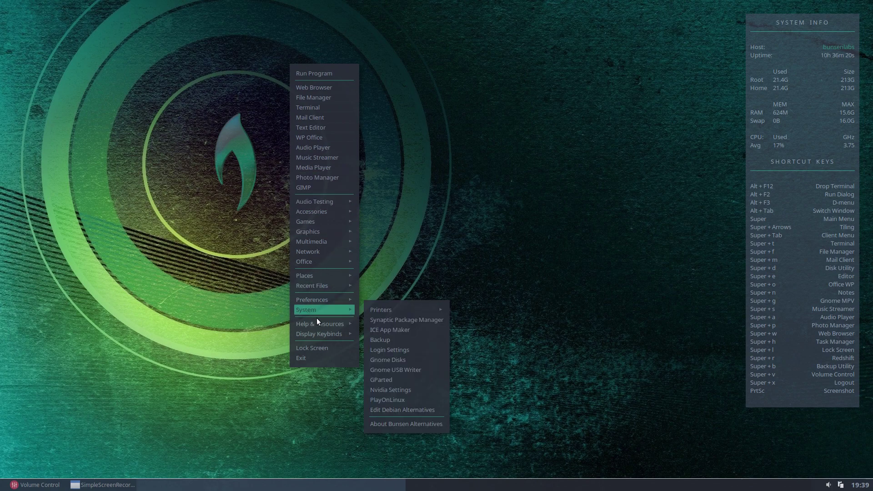
{"action": "left_click", "coordinate": [548, 119]}
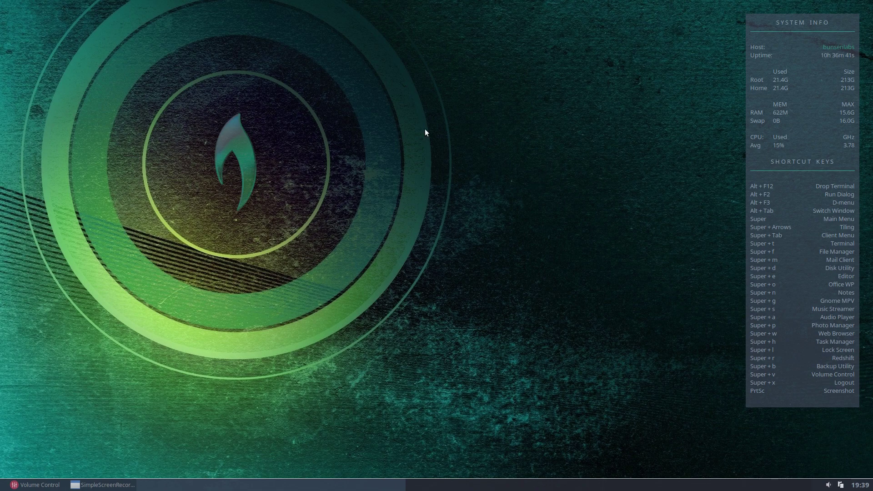
{"action": "right_click", "coordinate": [276, 59]}
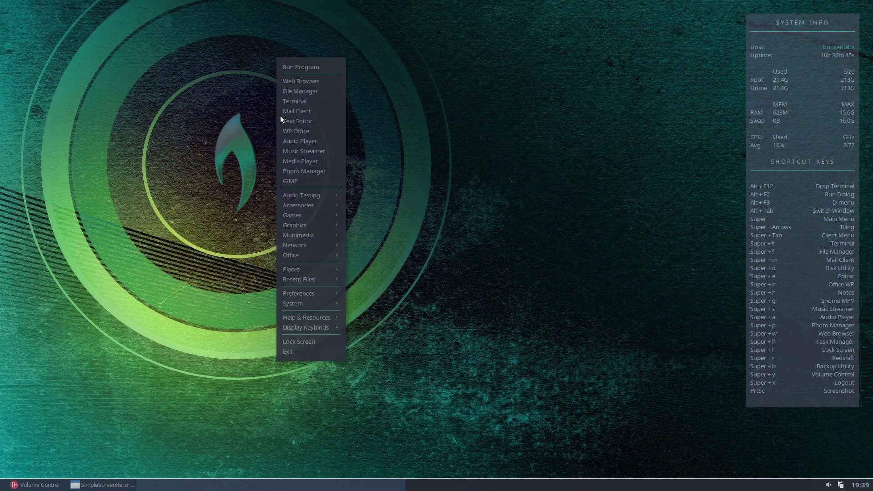
{"action": "left_click", "coordinate": [288, 91]}
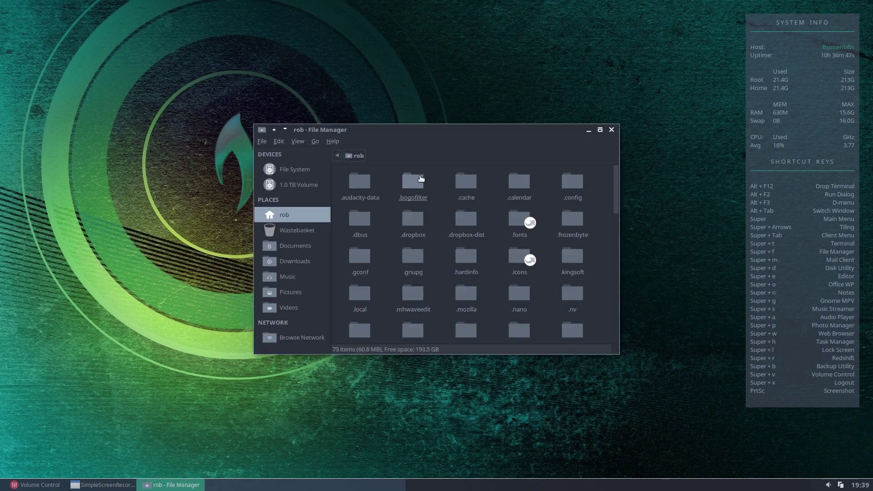
{"action": "left_click_drag", "start_coordinate": [417, 130], "coordinate": [396, 98]}
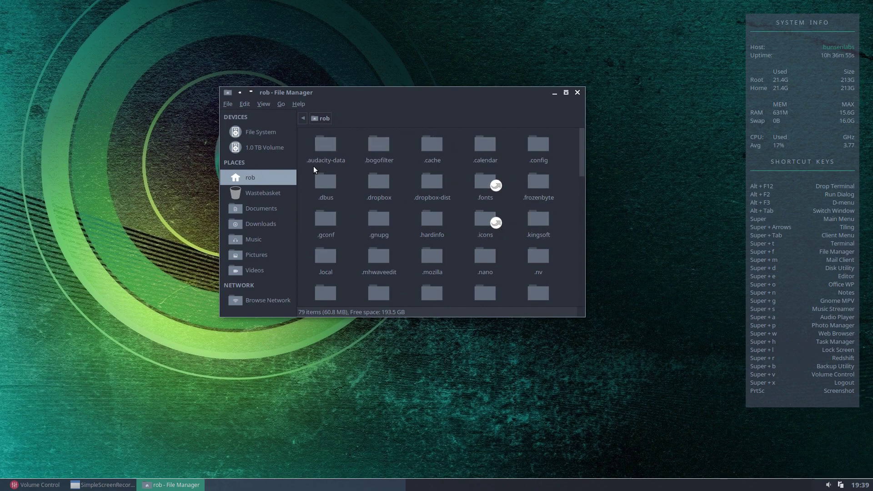
{"action": "left_click", "coordinate": [393, 182]}
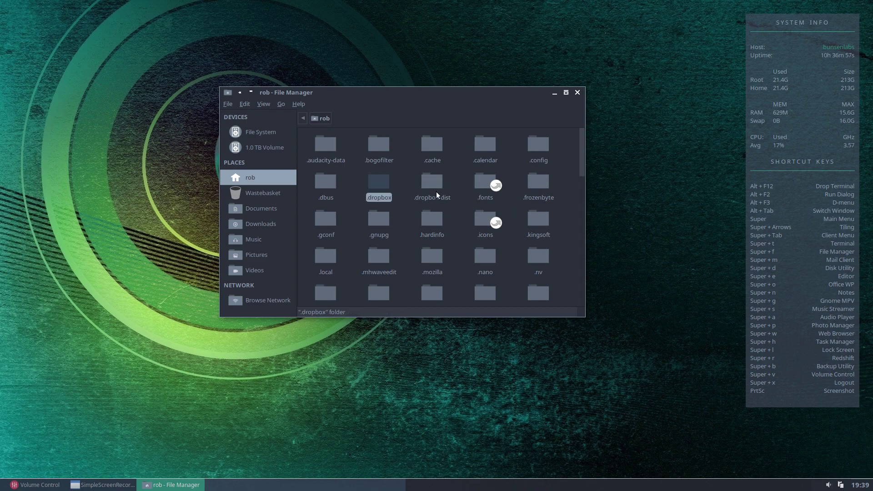
{"action": "left_click", "coordinate": [461, 209]}
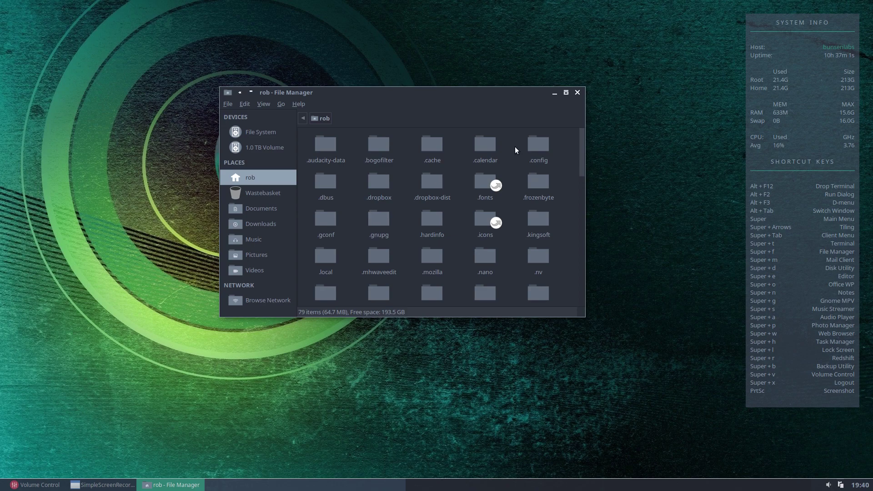
{"action": "left_click", "coordinate": [578, 93]}
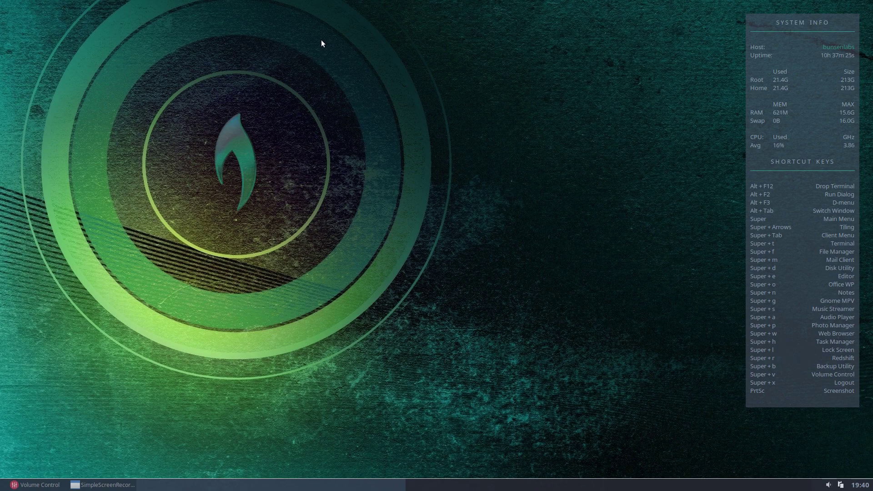
- Launch BLOB Themes Manager from the desktop menu's Preferences submenu
{"action": "right_click", "coordinate": [245, 39]}
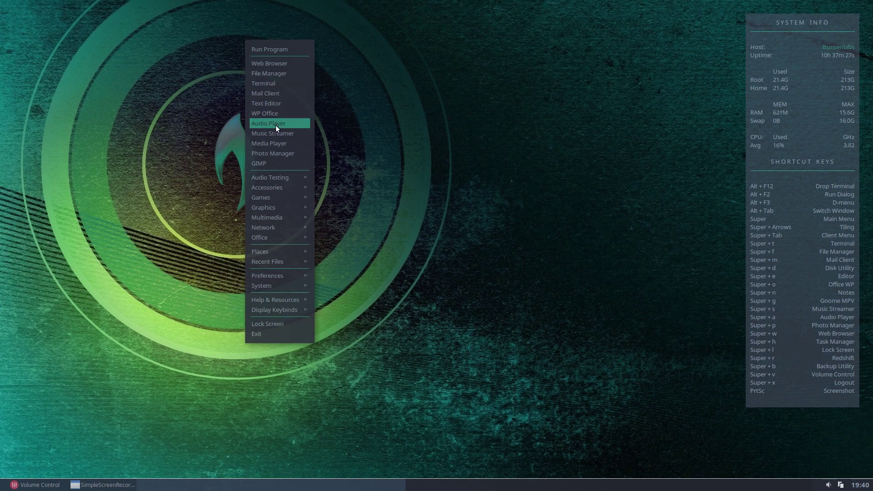
{"action": "mouse_move", "coordinate": [272, 274]}
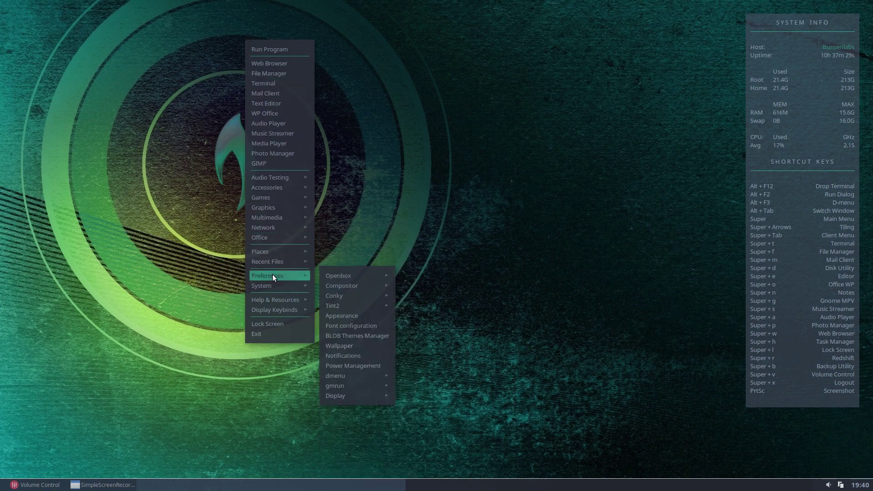
{"action": "mouse_move", "coordinate": [333, 285]}
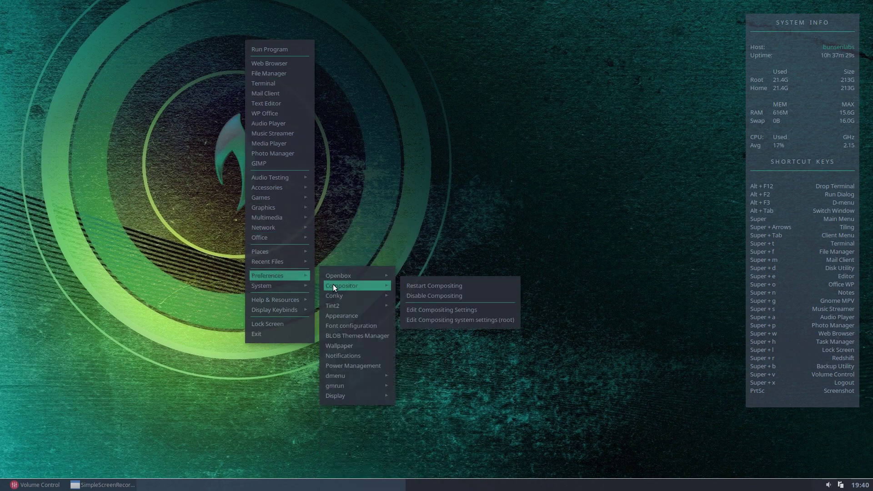
{"action": "left_click", "coordinate": [357, 338]}
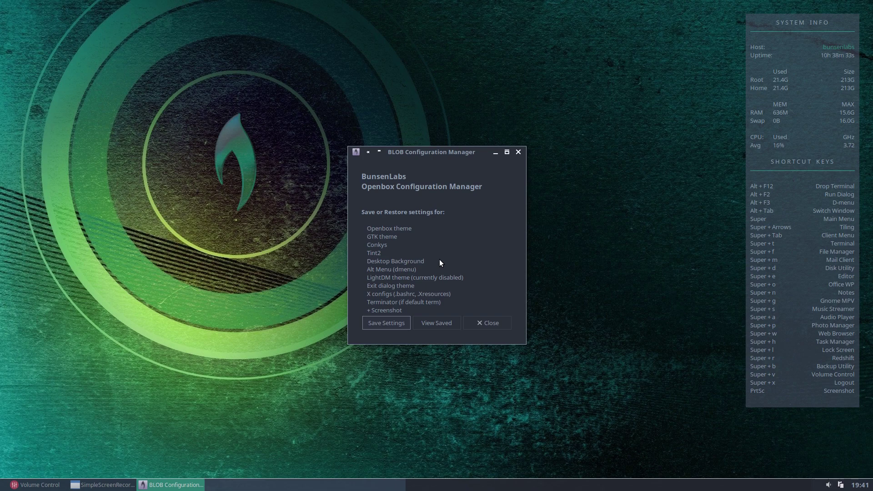
{"action": "right_click", "coordinate": [283, 47]}
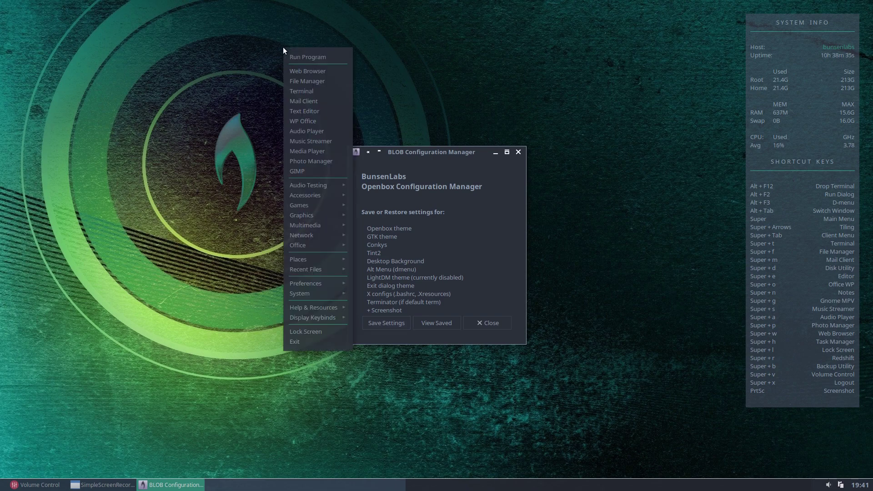
{"action": "left_click", "coordinate": [303, 342]}
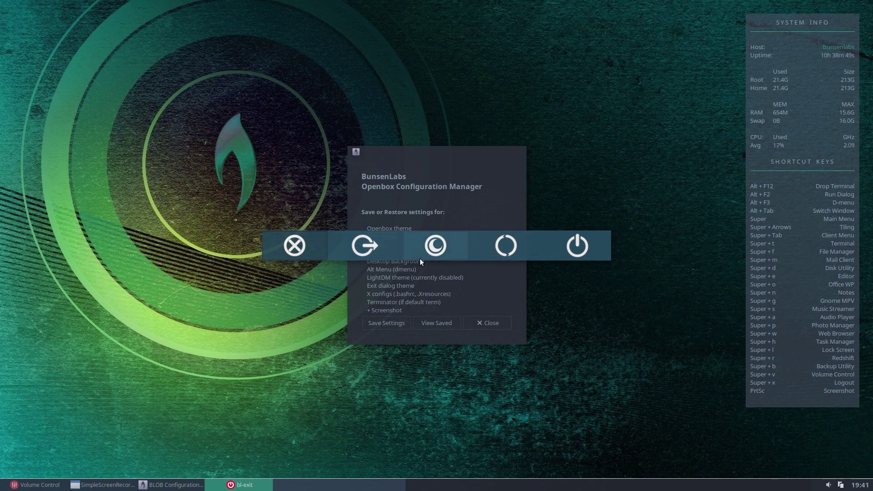
{"action": "left_click", "coordinate": [287, 247]}
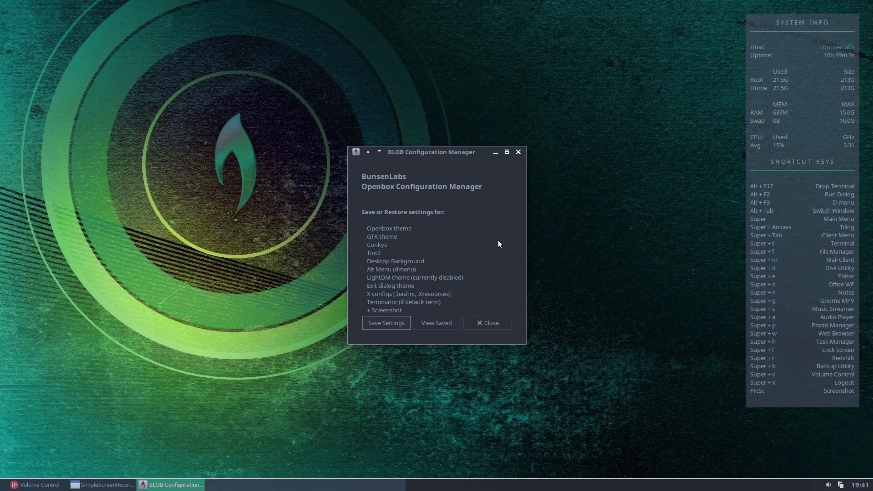
{"action": "right_click", "coordinate": [109, 18]}
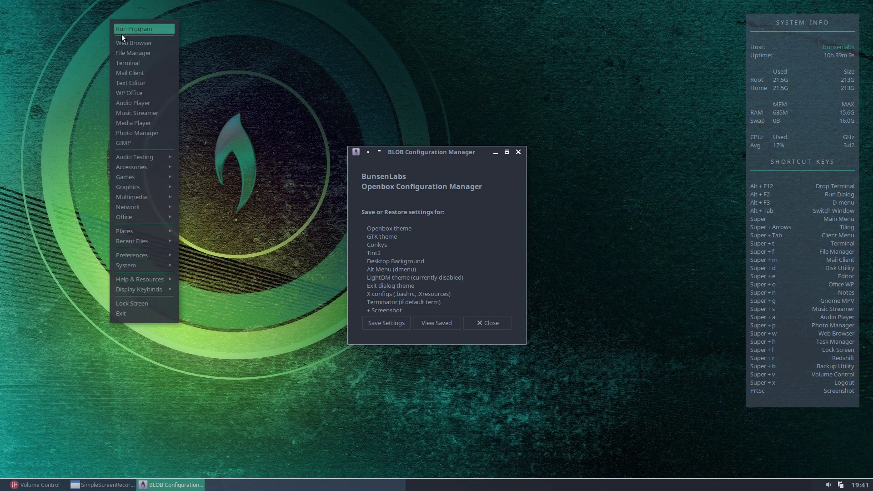
{"action": "left_click", "coordinate": [128, 53]}
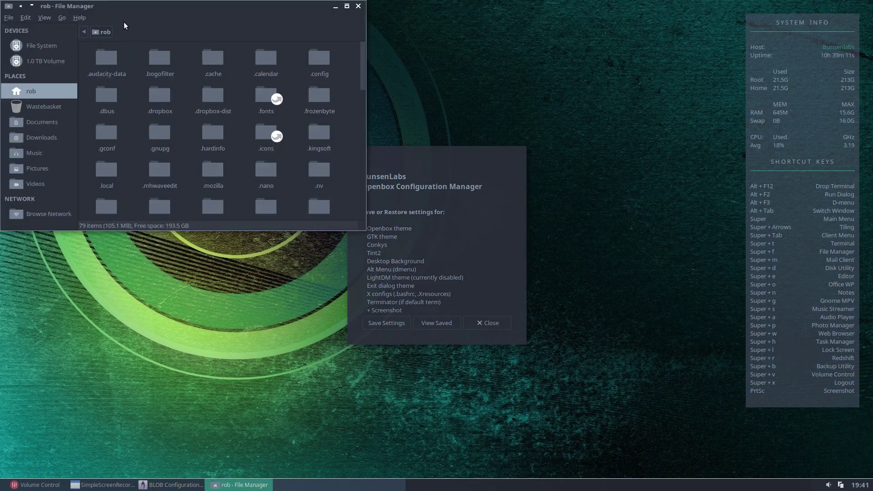
{"action": "left_click", "coordinate": [359, 6]}
{"action": "right_click", "coordinate": [112, 35]}
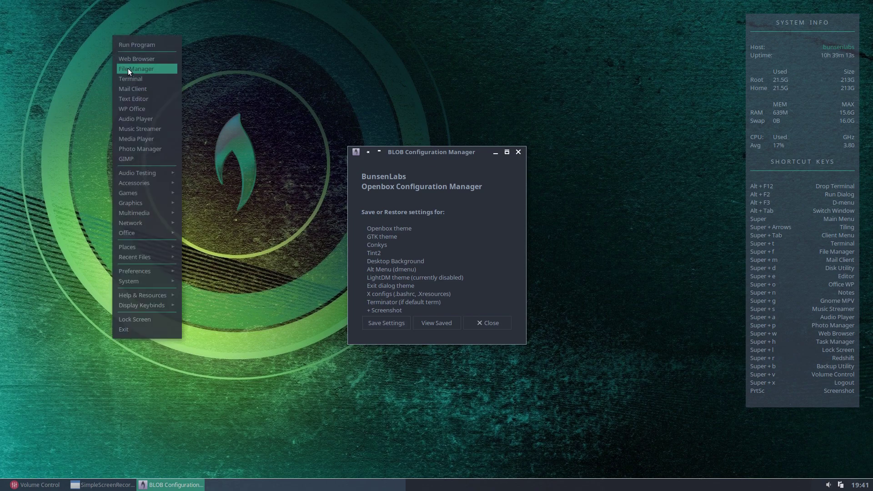
{"action": "left_click", "coordinate": [130, 78]}
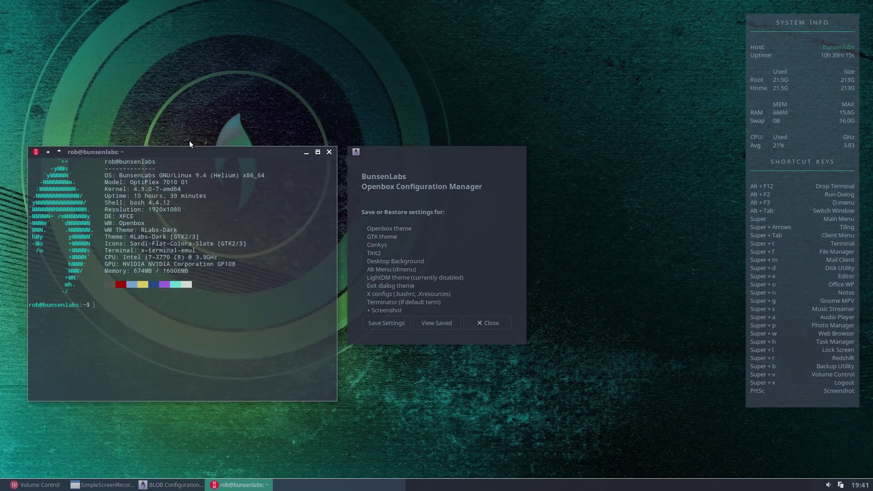
{"action": "left_click_drag", "start_coordinate": [178, 157], "coordinate": [229, 109]}
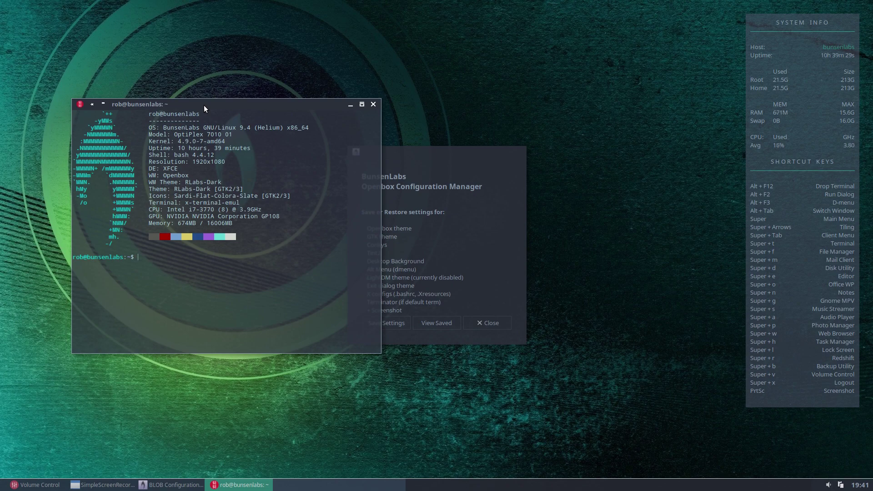
{"action": "left_click_drag", "start_coordinate": [204, 105], "coordinate": [187, 123]}
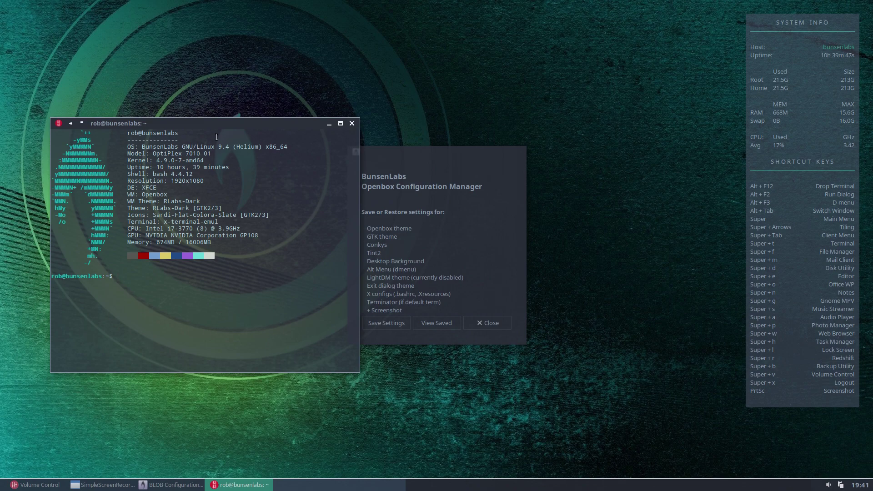
{"action": "left_click_drag", "start_coordinate": [188, 124], "coordinate": [185, 73]}
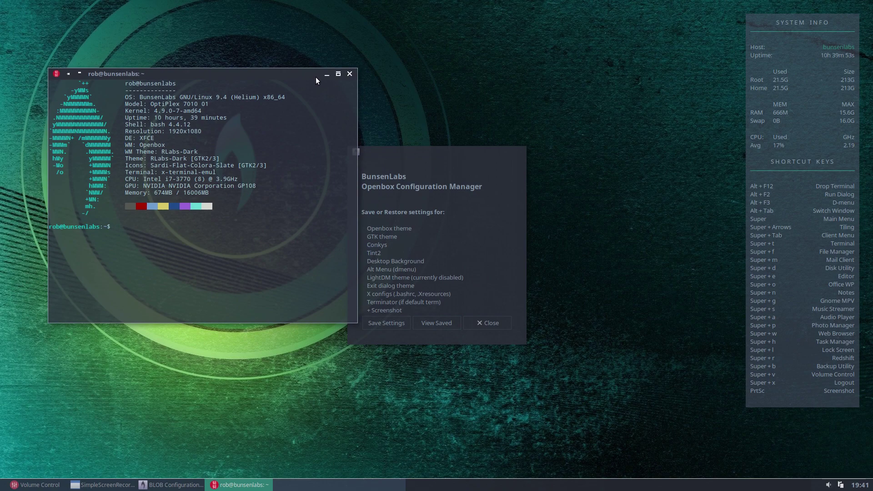
{"action": "left_click", "coordinate": [349, 74]}
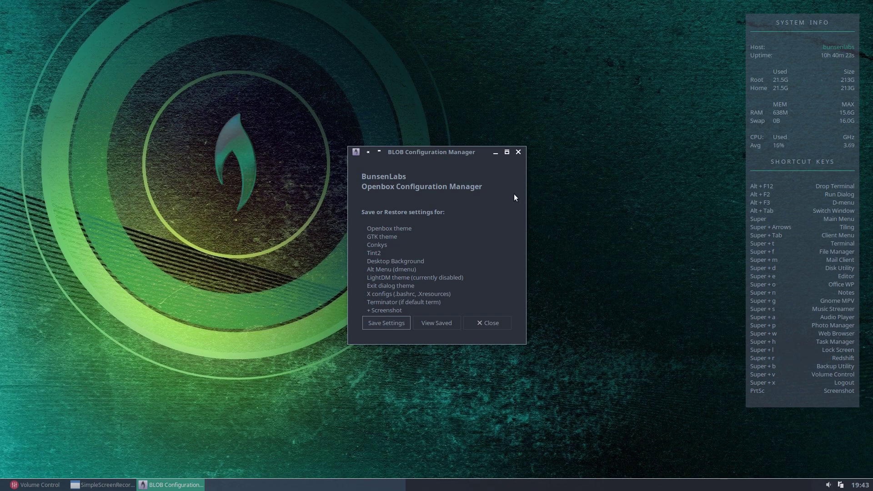
- Reposition the BLOB Configuration Manager window, then close it
{"action": "left_click_drag", "start_coordinate": [483, 154], "coordinate": [517, 150]}
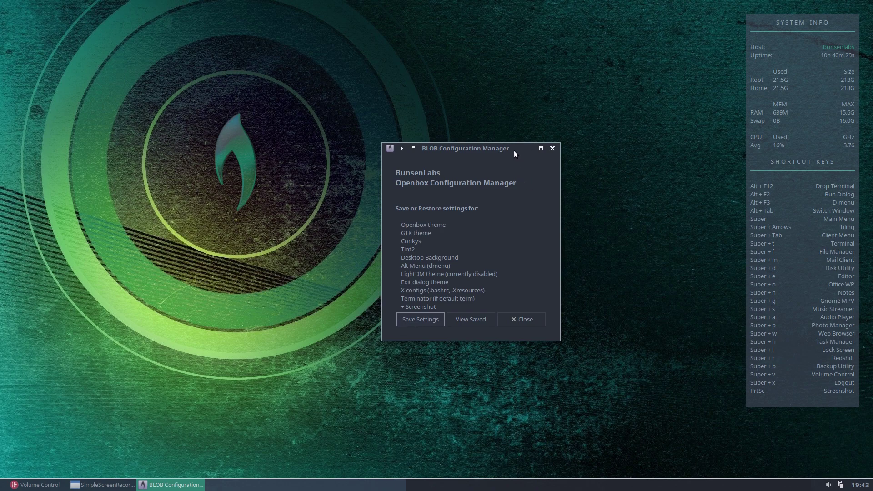
{"action": "left_click_drag", "start_coordinate": [515, 153], "coordinate": [477, 108]}
{"action": "left_click", "coordinate": [499, 261]}
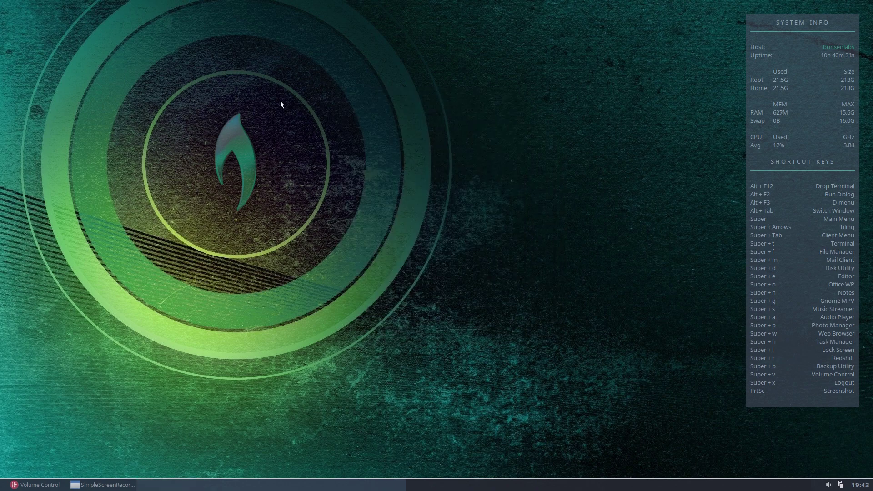
- Apply Fabric.jpg as the desktop wallpaper through Nitrogen's wallpaper chooser
{"action": "right_click", "coordinate": [309, 67]}
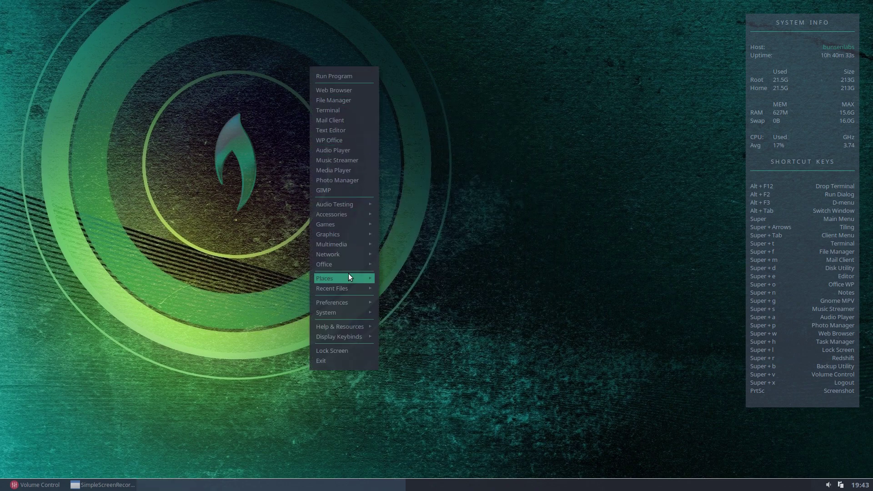
{"action": "mouse_move", "coordinate": [344, 302]}
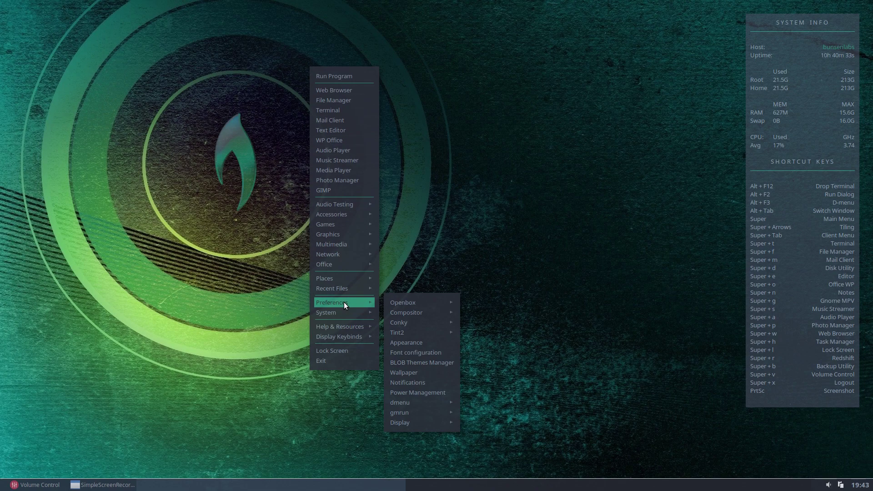
{"action": "left_click", "coordinate": [411, 372]}
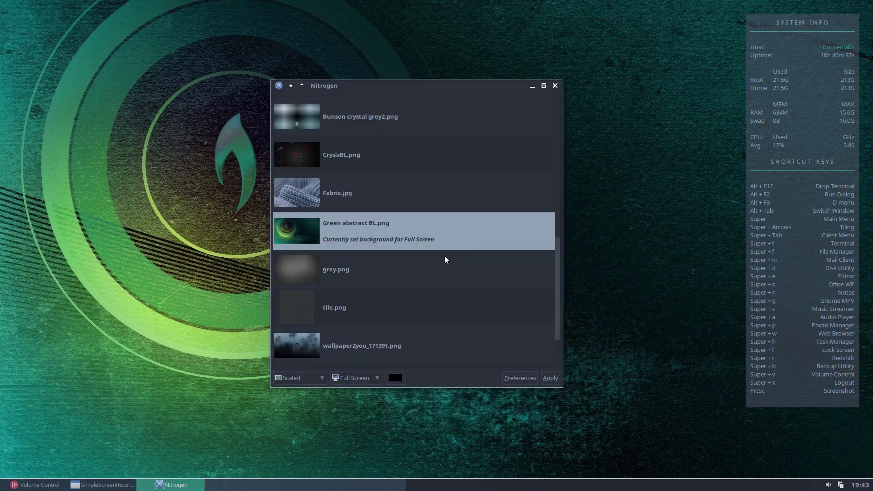
{"action": "left_click", "coordinate": [297, 194]}
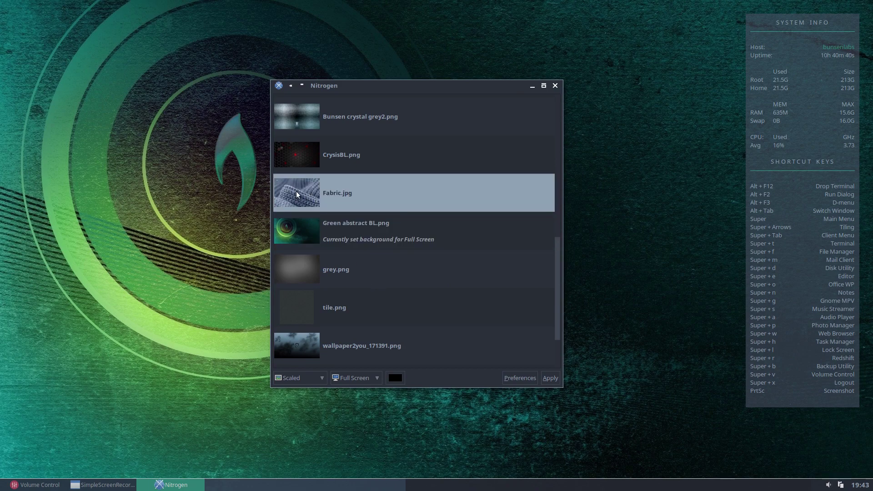
{"action": "left_click", "coordinate": [550, 379]}
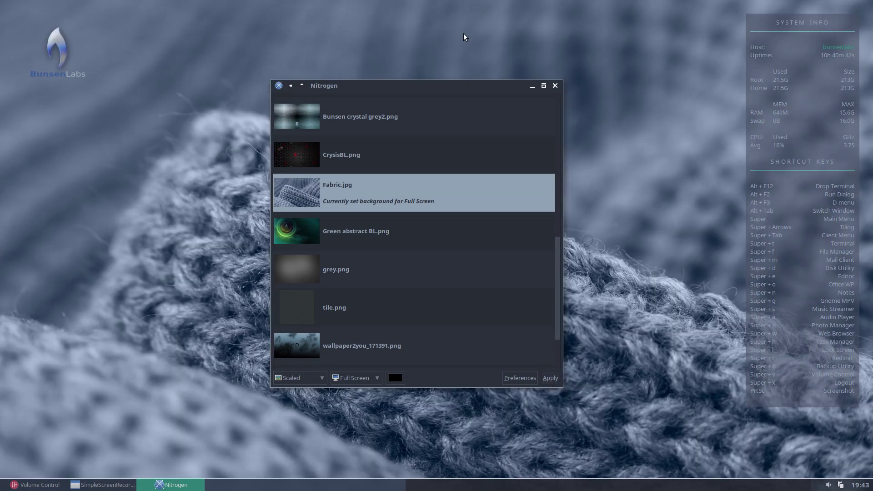
{"action": "left_click_drag", "start_coordinate": [443, 88], "coordinate": [309, 49]}
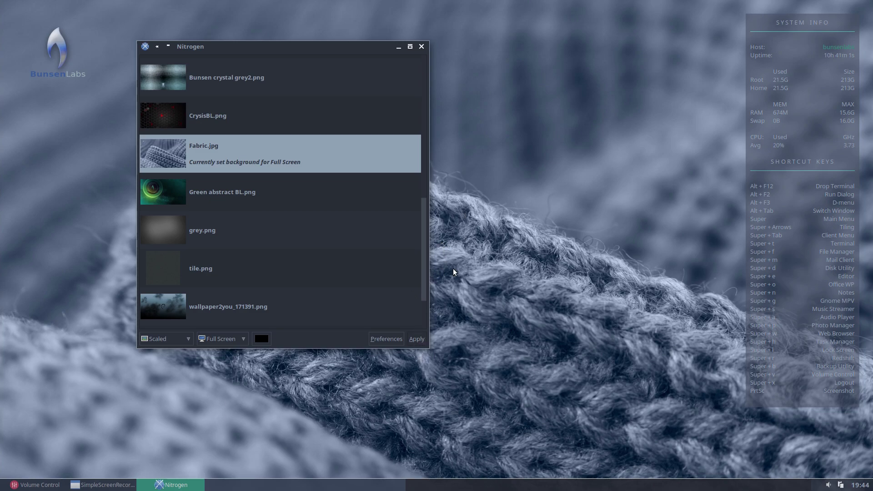
- Close Nitrogen and relaunch BLOB Themes Manager from the desktop menu
{"action": "left_click", "coordinate": [421, 47]}
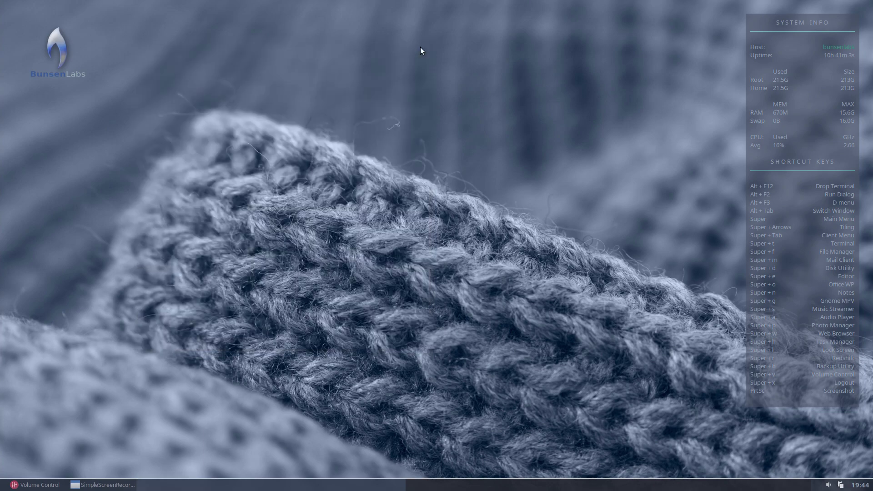
{"action": "right_click", "coordinate": [253, 51]}
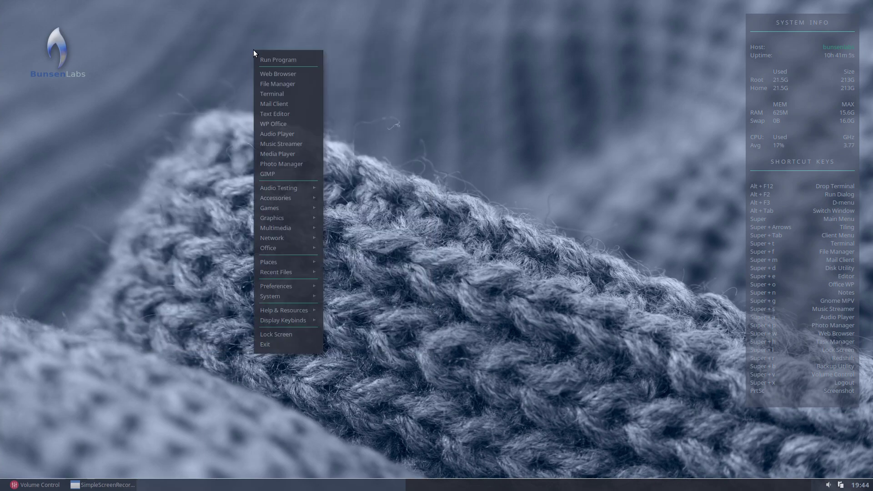
{"action": "mouse_move", "coordinate": [288, 286]}
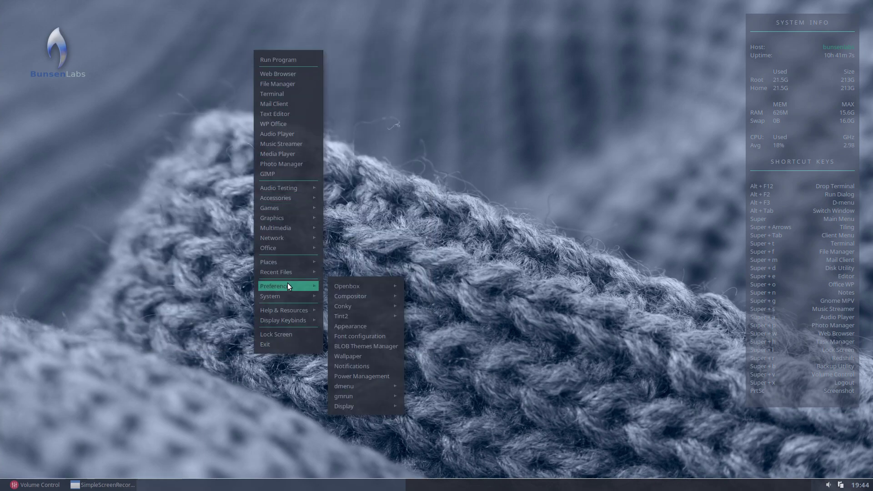
{"action": "left_click", "coordinate": [353, 347]}
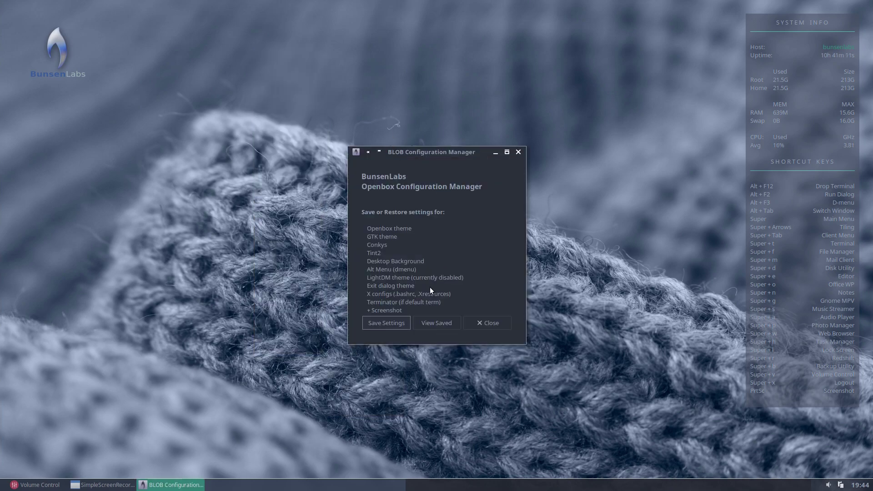
- Start saving current settings as collection 'Rob new config', selecting all configuration types
{"action": "left_click", "coordinate": [386, 323]}
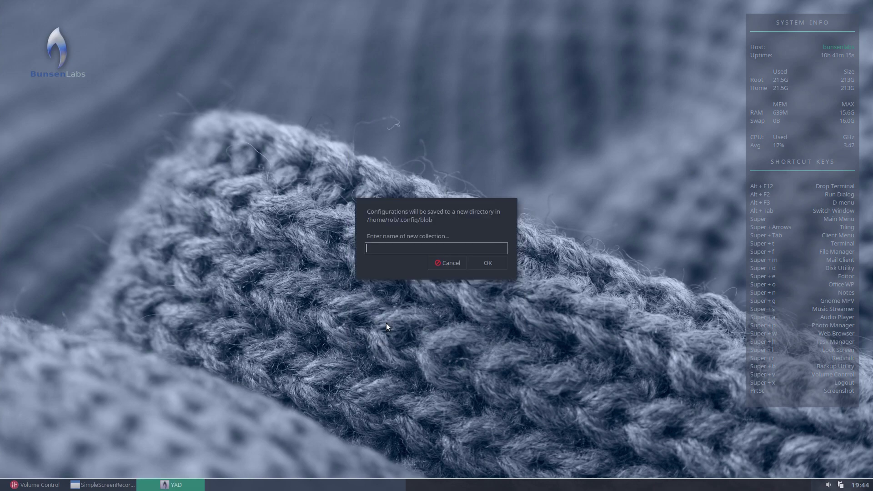
{"action": "type", "text": "Rob new config"}
{"action": "left_click", "coordinate": [487, 264]}
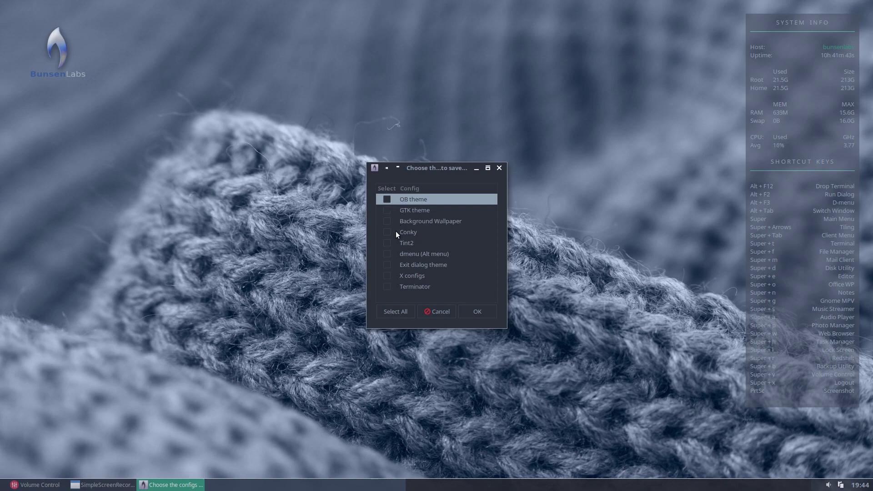
{"action": "left_click", "coordinate": [400, 310]}
- Confirm and save Rob_new_config, then reopen BLOB Themes Manager via the keyboard-navigated desktop menu
{"action": "left_click", "coordinate": [475, 315]}
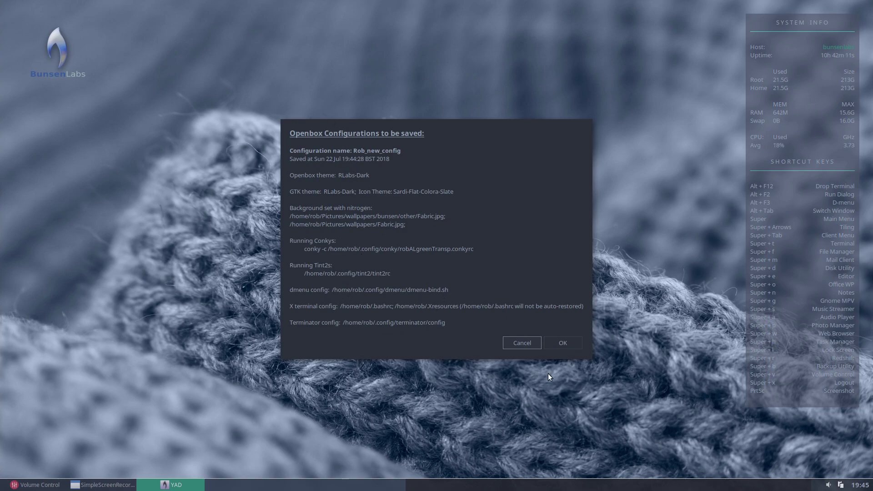
{"action": "left_click", "coordinate": [563, 343]}
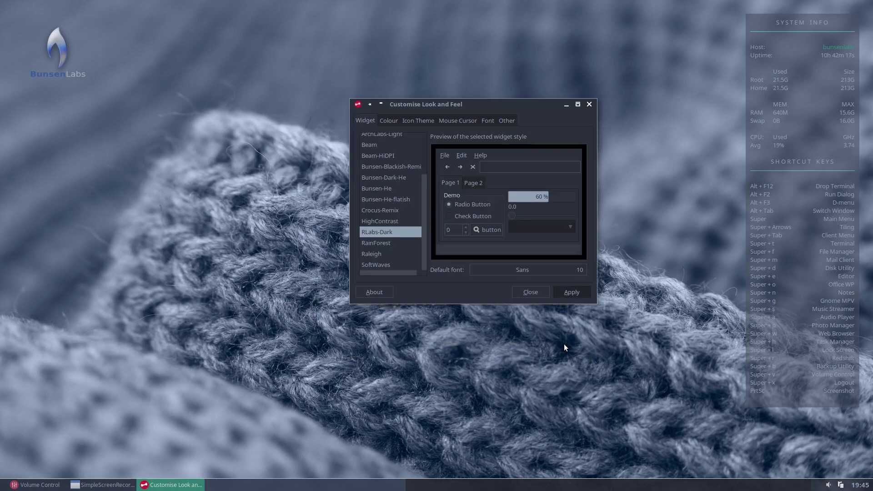
{"action": "right_click", "coordinate": [86, 97]}
{"action": "key", "text": "Down"}
{"action": "key", "text": "Down"}
{"action": "key", "text": "Down"}
{"action": "key", "text": "Down"}
{"action": "key", "text": "Down"}
{"action": "key", "text": "Down"}
{"action": "key", "text": "Down"}
{"action": "key", "text": "Right"}
{"action": "key", "text": "Return"}
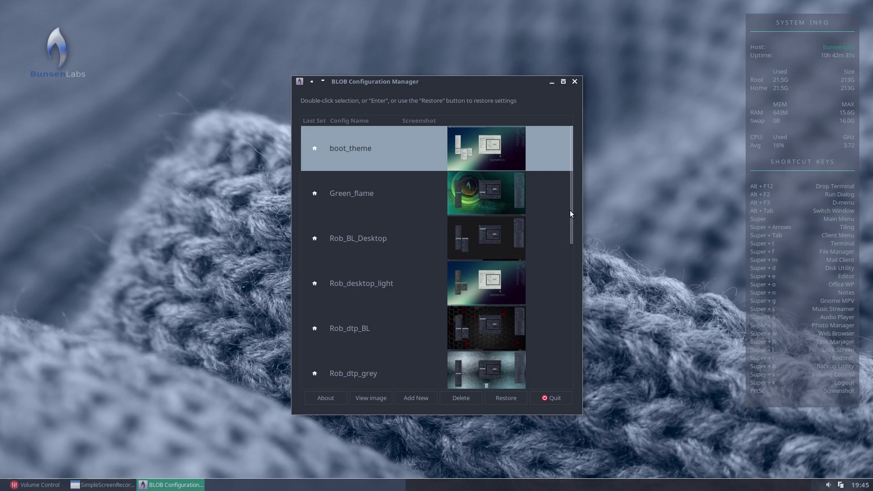
- Reposition the BLOB window and select the Helium_Beam collection in the list
{"action": "left_click_drag", "start_coordinate": [571, 189], "coordinate": [557, 263]}
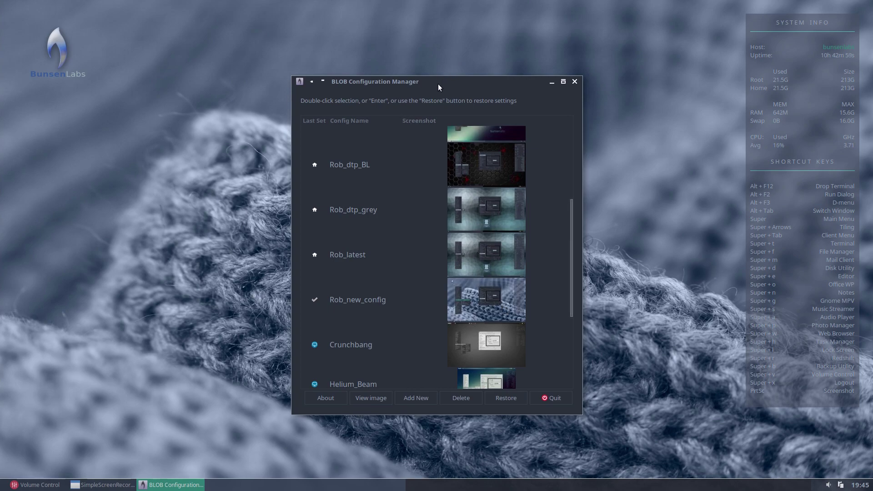
{"action": "left_click_drag", "start_coordinate": [438, 84], "coordinate": [414, 64]}
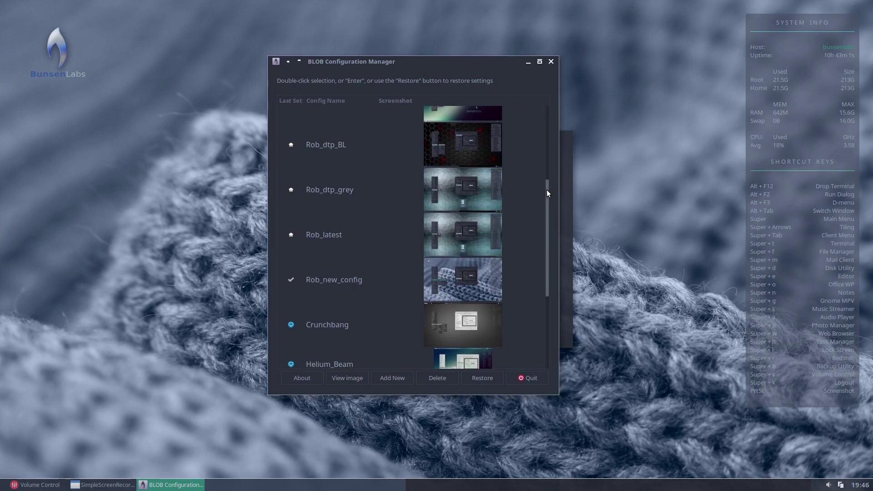
{"action": "left_click_drag", "start_coordinate": [547, 190], "coordinate": [534, 270]}
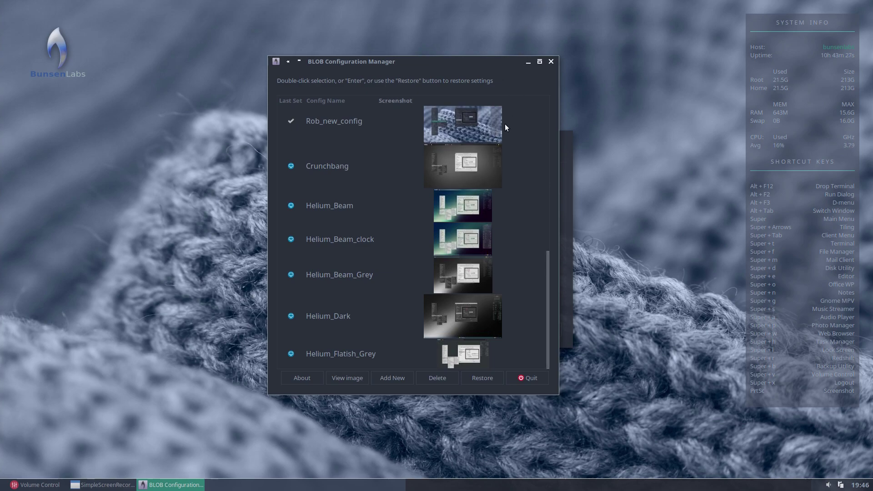
{"action": "left_click", "coordinate": [348, 205]}
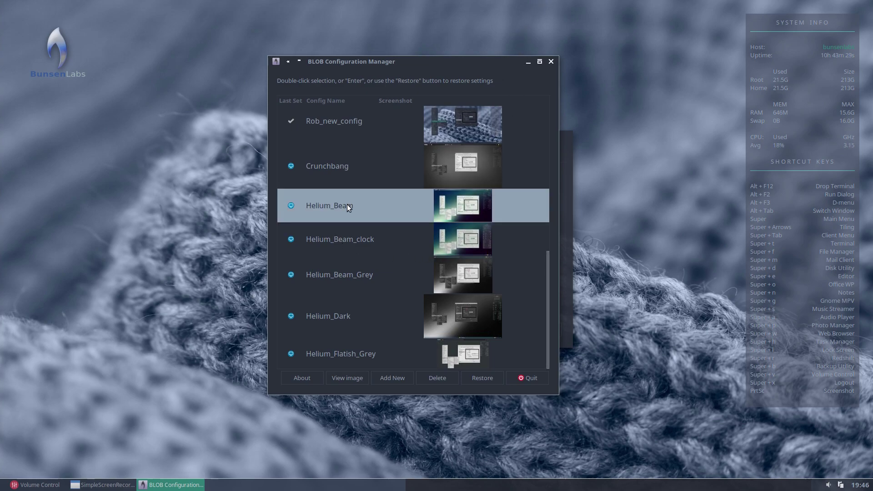
- Restore Helium_Beam and confirm the 'Restoring Configs saved as Helium_Beam' dialog
{"action": "left_click", "coordinate": [482, 377]}
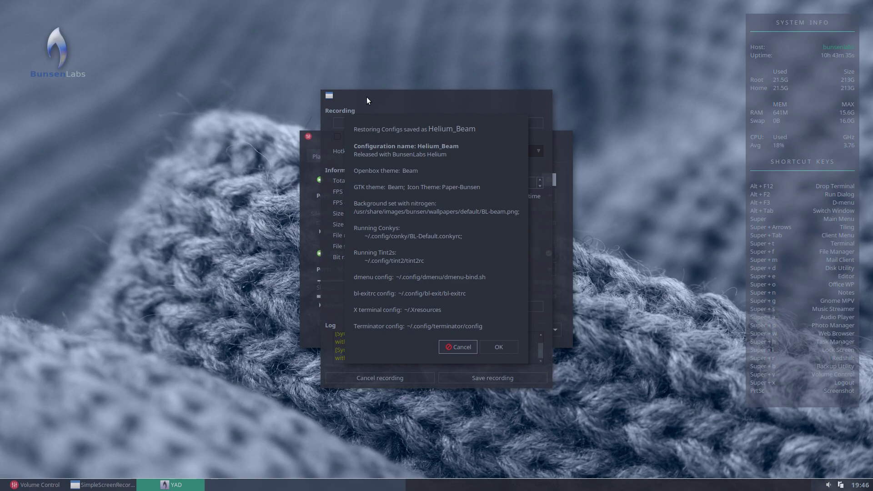
{"action": "left_click", "coordinate": [495, 347]}
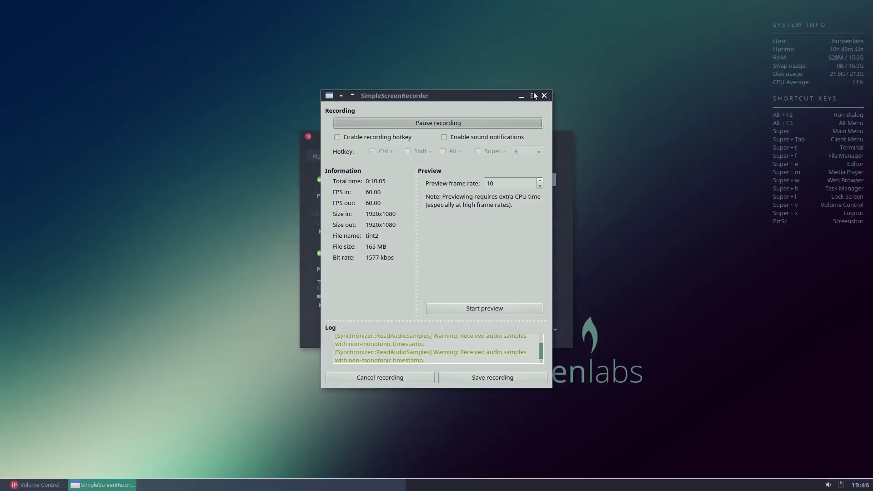
- Minimize the recorder and Volume Control windows and reposition the configuration manager
{"action": "left_click", "coordinate": [520, 94]}
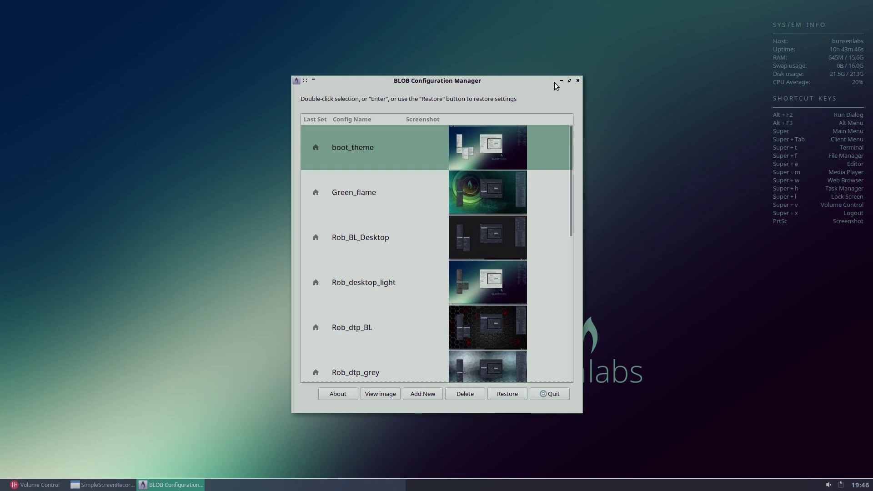
{"action": "left_click_drag", "start_coordinate": [531, 84], "coordinate": [371, 92]}
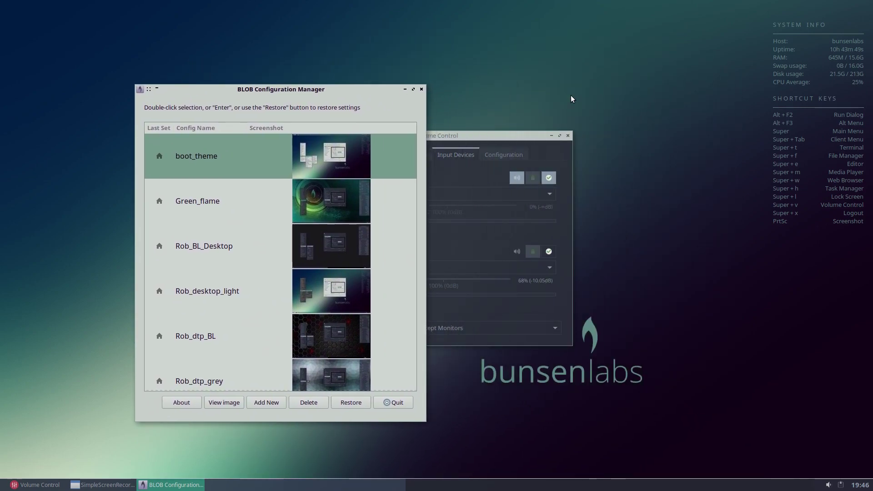
{"action": "left_click", "coordinate": [551, 136]}
{"action": "left_click_drag", "start_coordinate": [224, 90], "coordinate": [431, 55]}
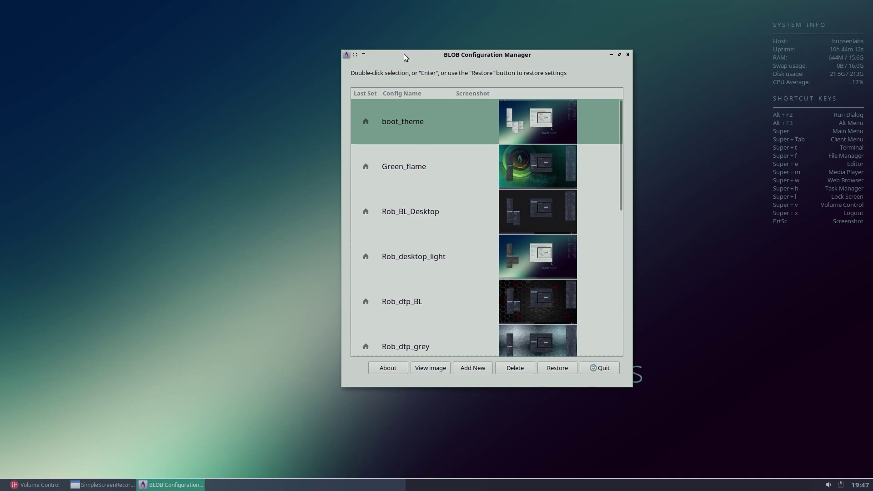
{"action": "left_click_drag", "start_coordinate": [404, 55], "coordinate": [289, 62]}
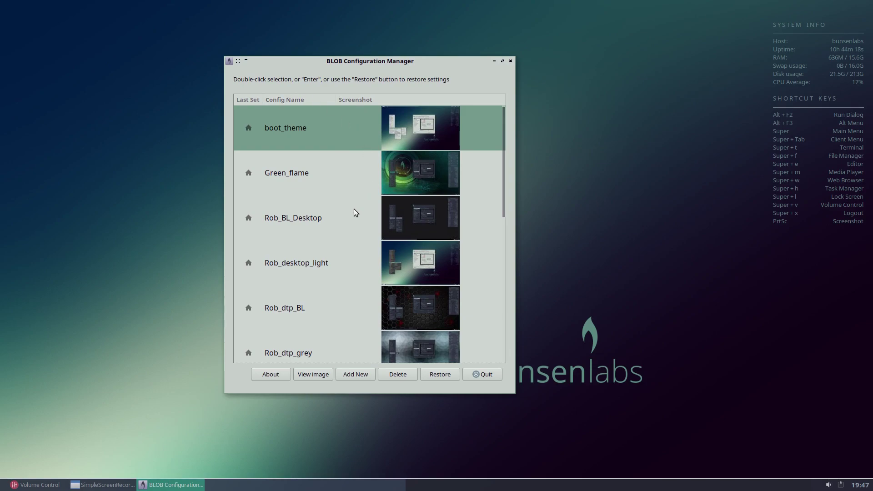
- Select Green_flame, Rob_BL_Desktop, Rob_desktop_light, Rob_dtp_BL and Rob_dtp_grey in turn
{"action": "left_click", "coordinate": [314, 168]}
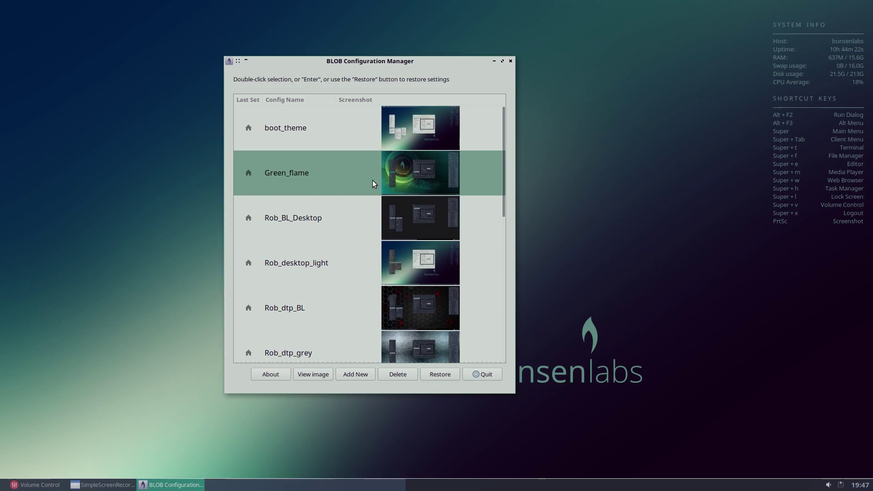
{"action": "left_click", "coordinate": [292, 223]}
{"action": "left_click", "coordinate": [292, 266]}
{"action": "left_click", "coordinate": [293, 294]}
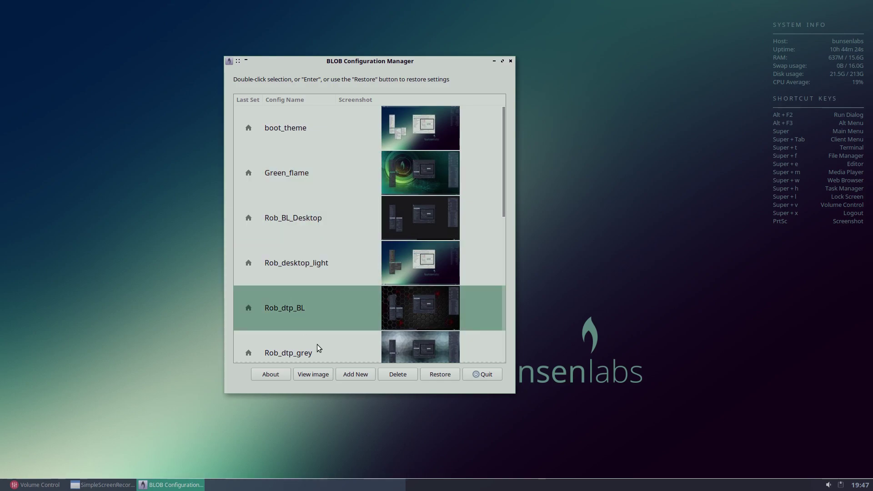
{"action": "left_click", "coordinate": [318, 346]}
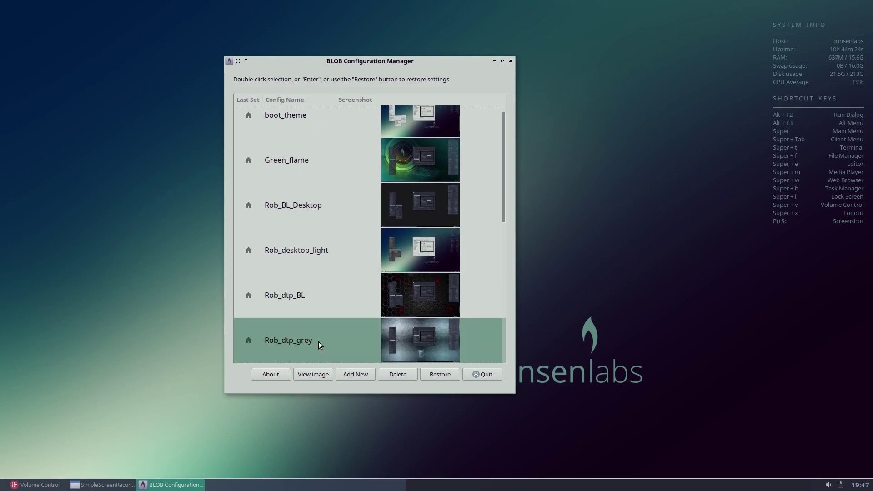
- Close the configuration manager, open a Terminal from the desktop menu, and move it into place
{"action": "left_click", "coordinate": [510, 61]}
{"action": "right_click", "coordinate": [286, 50]}
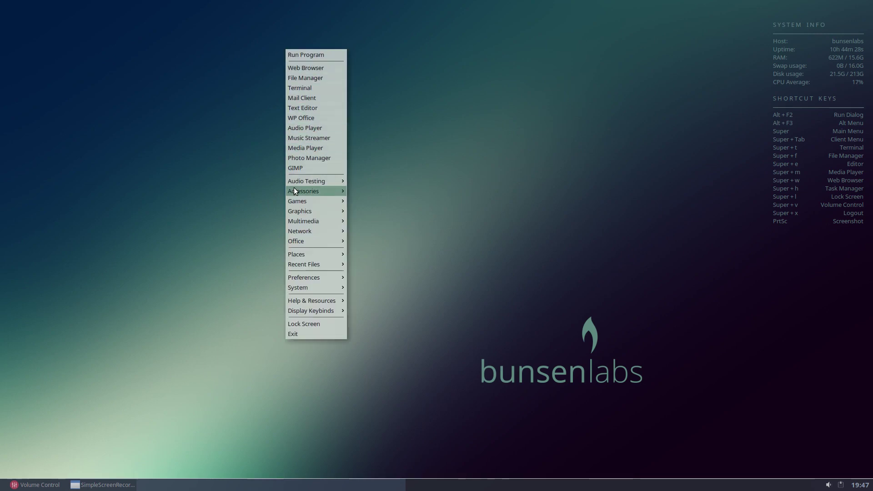
{"action": "left_click", "coordinate": [294, 88]}
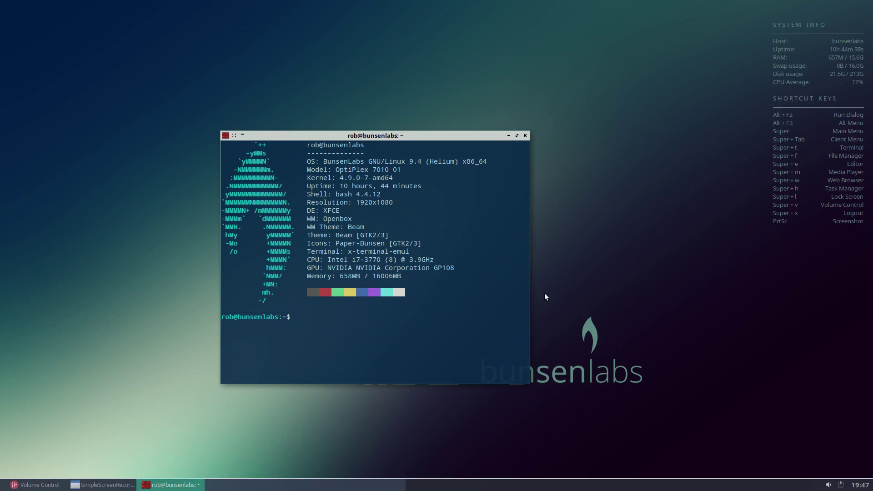
{"action": "left_click_drag", "start_coordinate": [307, 132], "coordinate": [345, 107]}
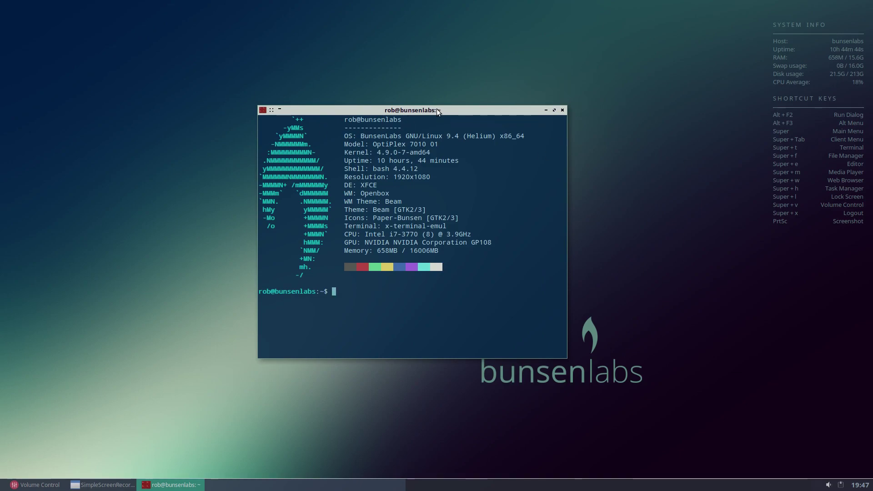
{"action": "left_click_drag", "start_coordinate": [456, 110], "coordinate": [379, 62]}
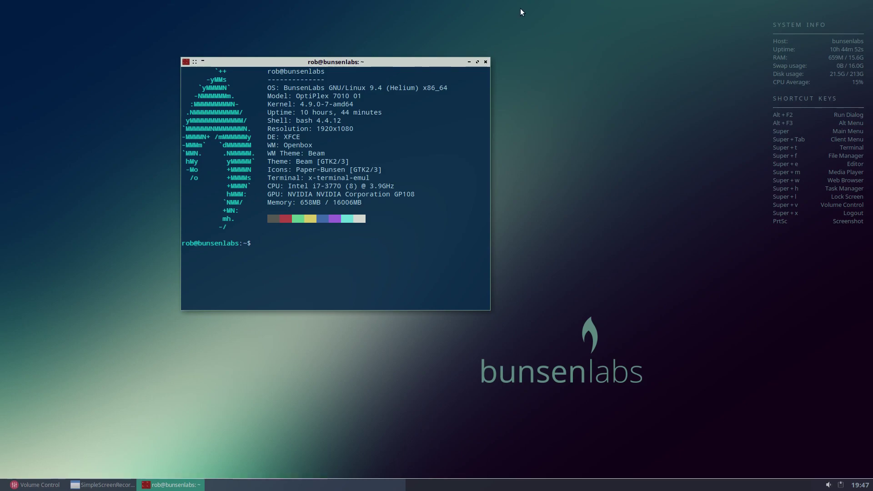
- Close the Terminal window to reveal the bare desktop over the Helium_Beam wallpaper
{"action": "left_click", "coordinate": [485, 63]}
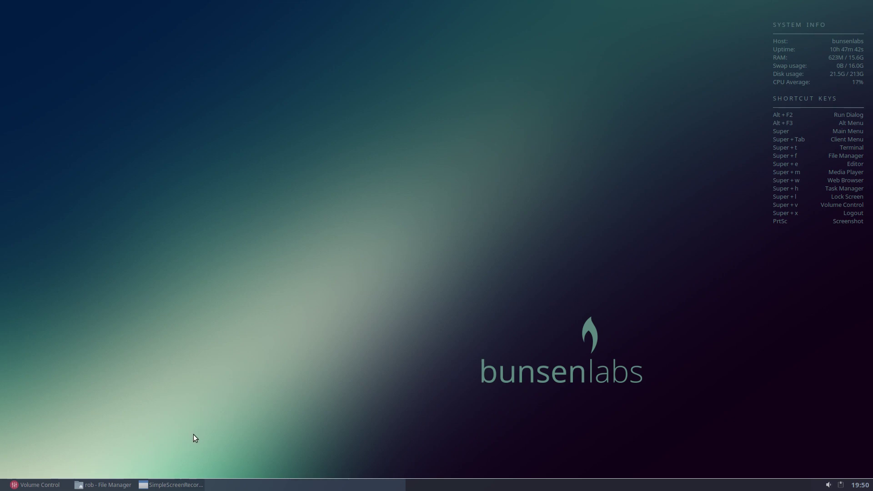
- Restore the minimized File Manager and open the .config/blob folder
{"action": "left_click", "coordinate": [112, 487]}
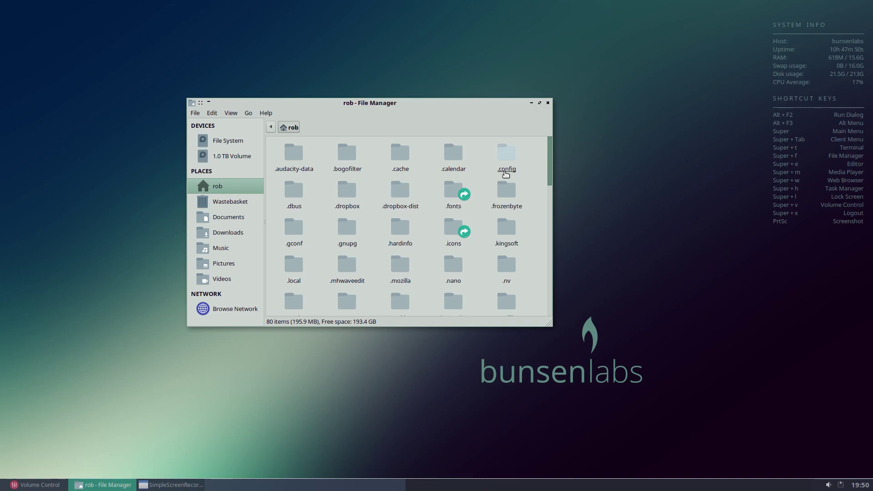
{"action": "left_click", "coordinate": [508, 158]}
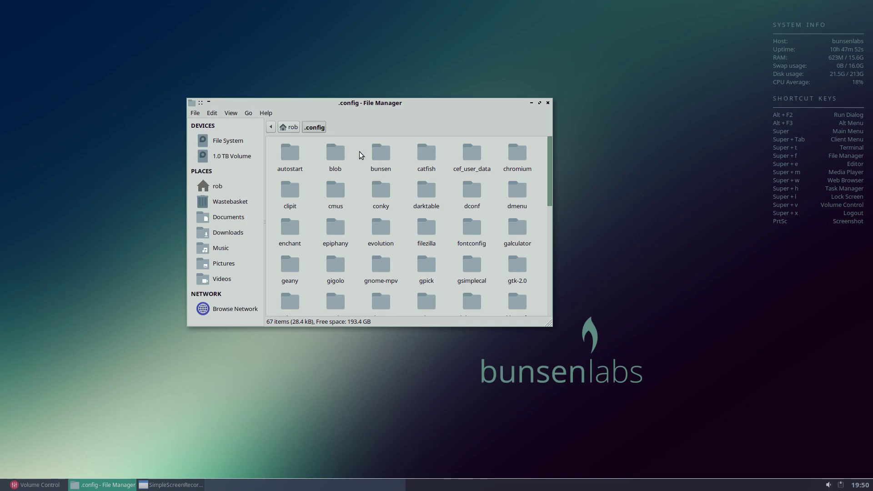
{"action": "left_click", "coordinate": [343, 161]}
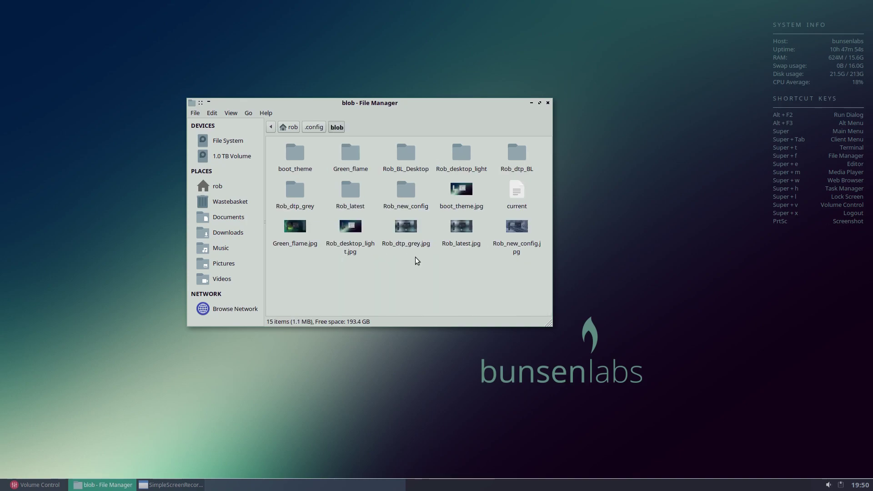
- Clear the Rob_dtp_BL folder selection and select the Green_flame collection folder
{"action": "mouse_move", "coordinate": [295, 157]}
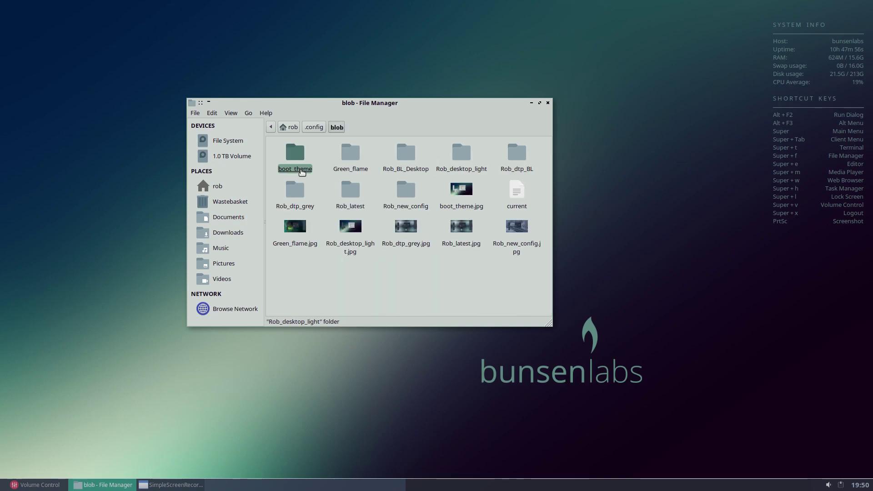
{"action": "mouse_move", "coordinate": [517, 157]}
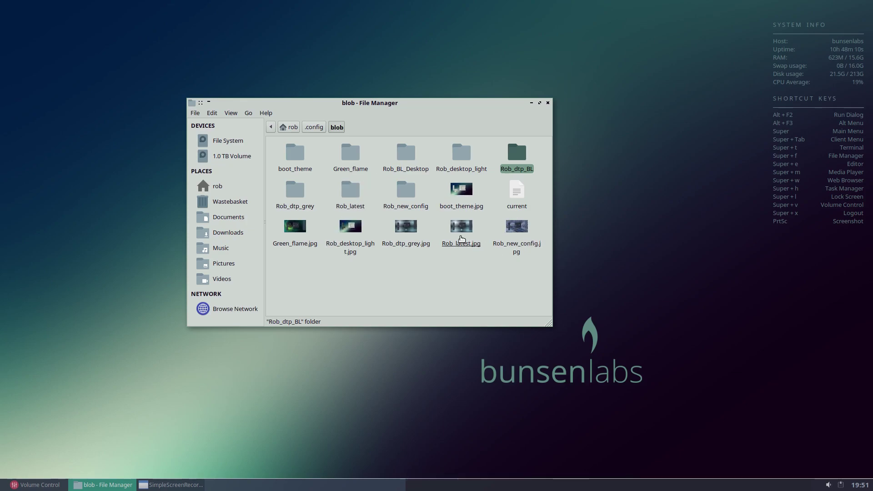
{"action": "left_click", "coordinate": [434, 272]}
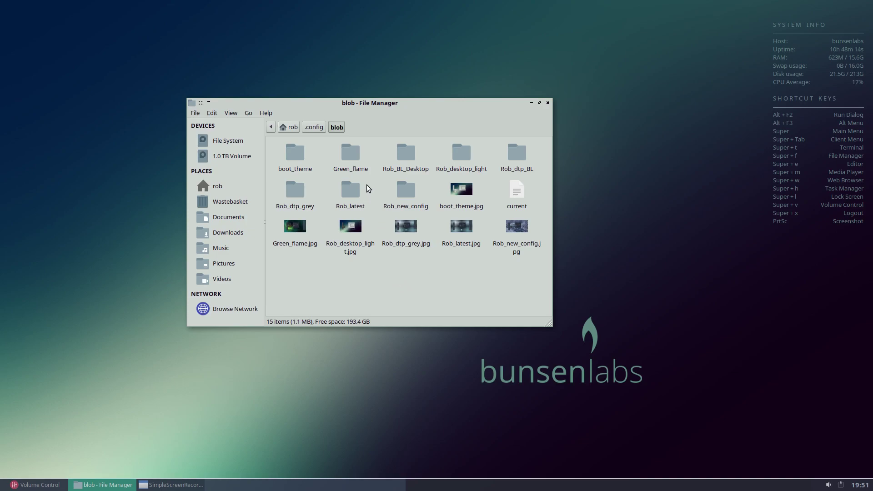
{"action": "left_click", "coordinate": [356, 157]}
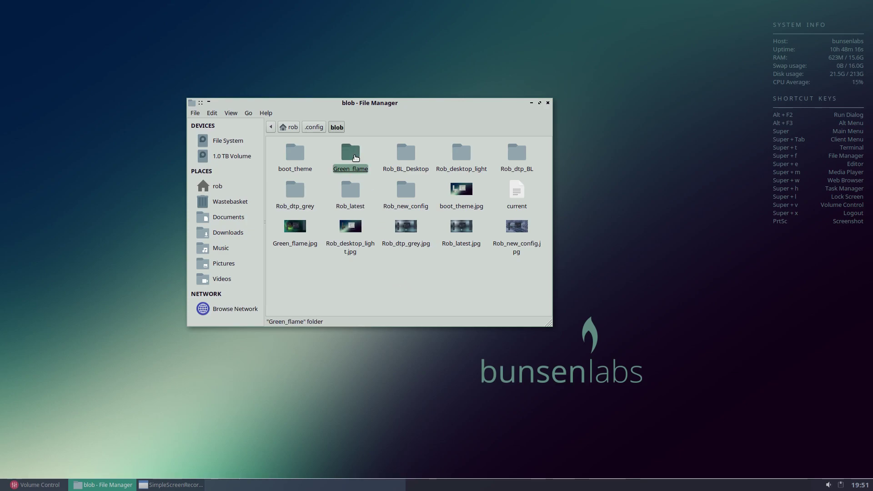
{"action": "double_click", "coordinate": [356, 156]}
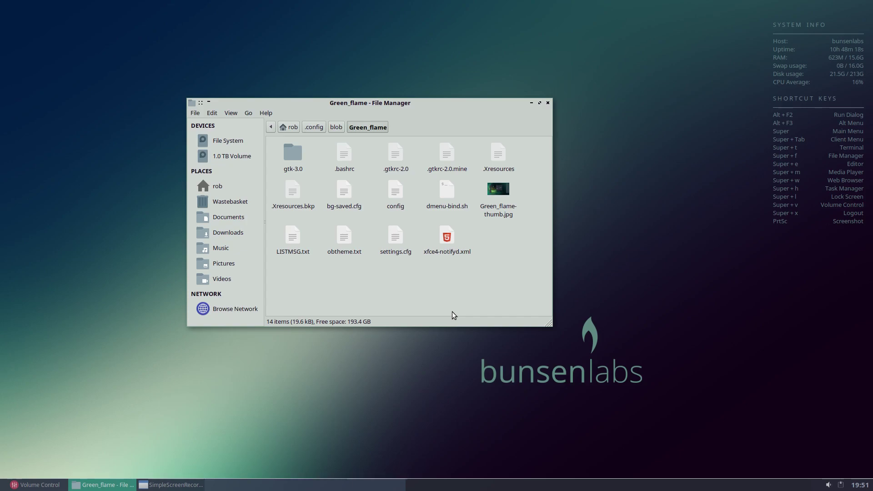
{"action": "left_click", "coordinate": [496, 196]}
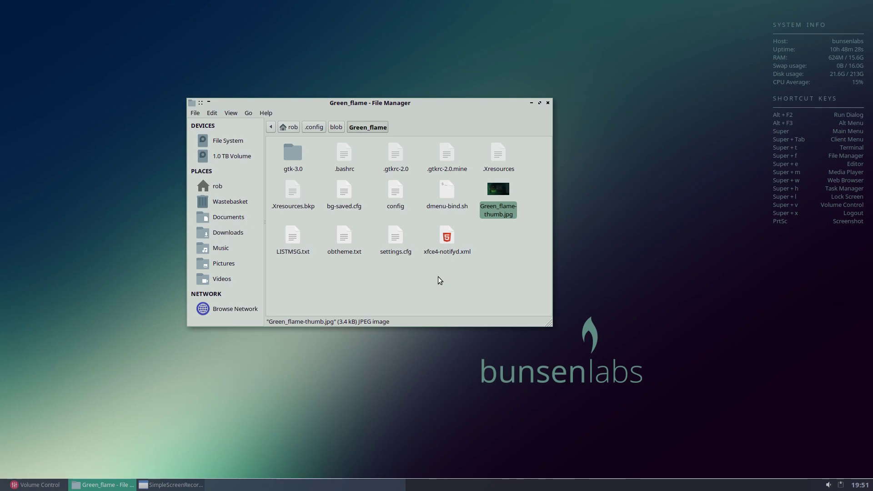
{"action": "left_click", "coordinate": [335, 128]}
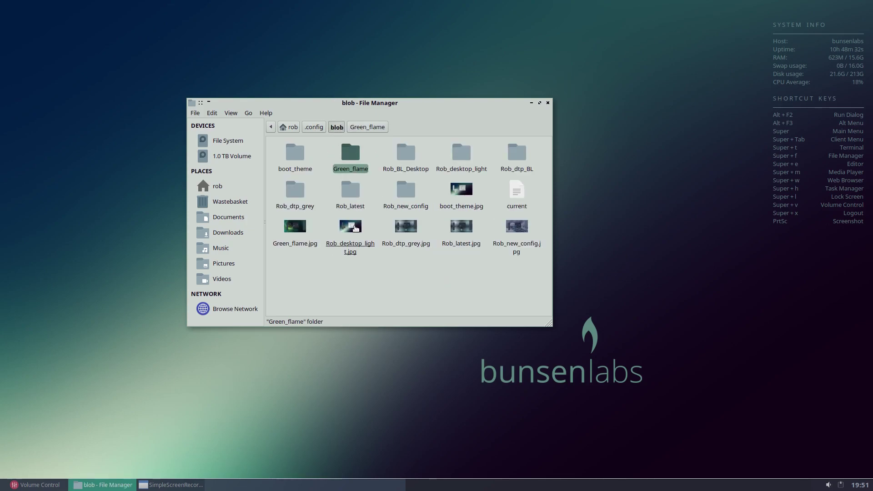